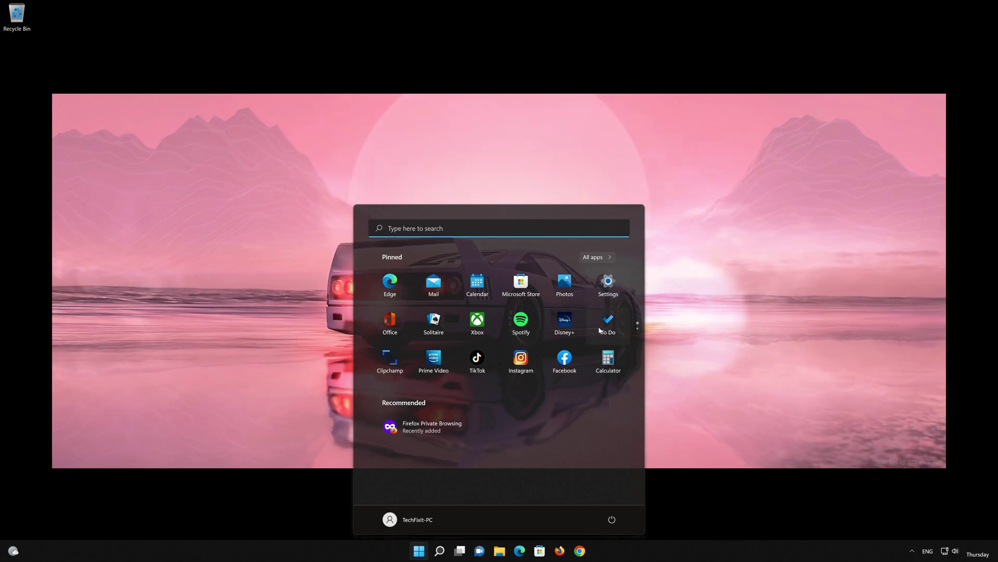
Open the Network reset page within the advanced network settings of the Settings app.
left_click(607, 289)
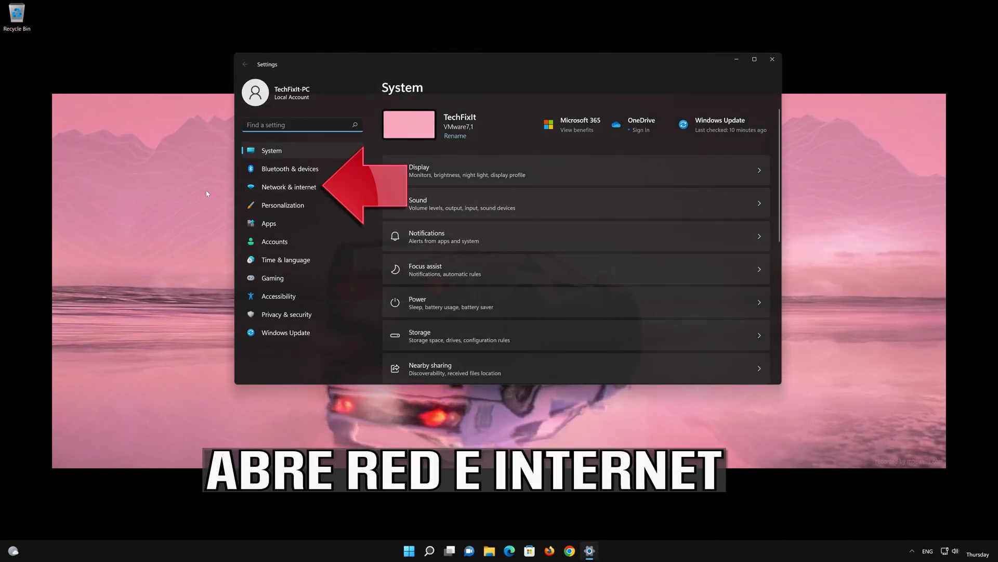
left_click(301, 192)
scroll(461, 220, "down", 2)
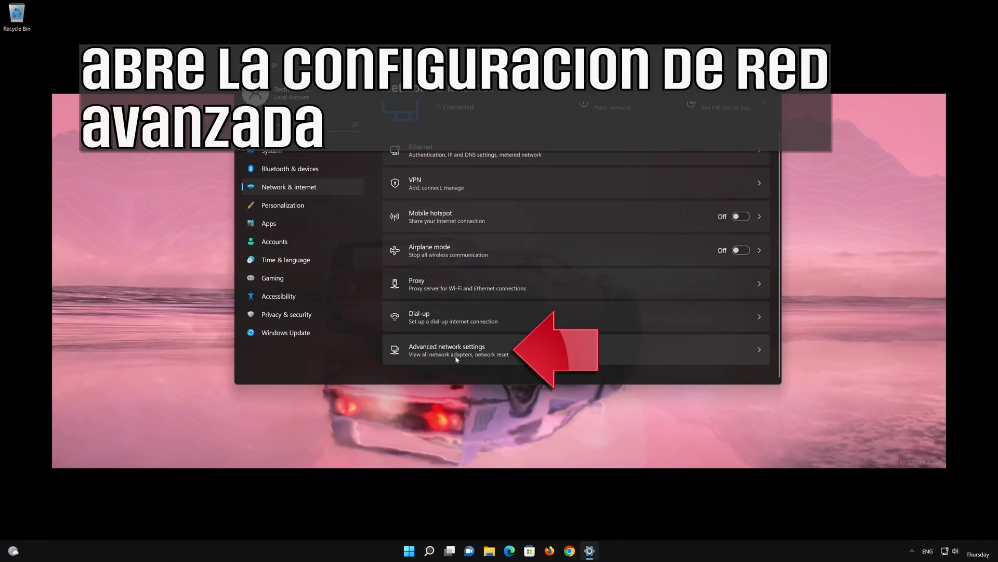
left_click(457, 359)
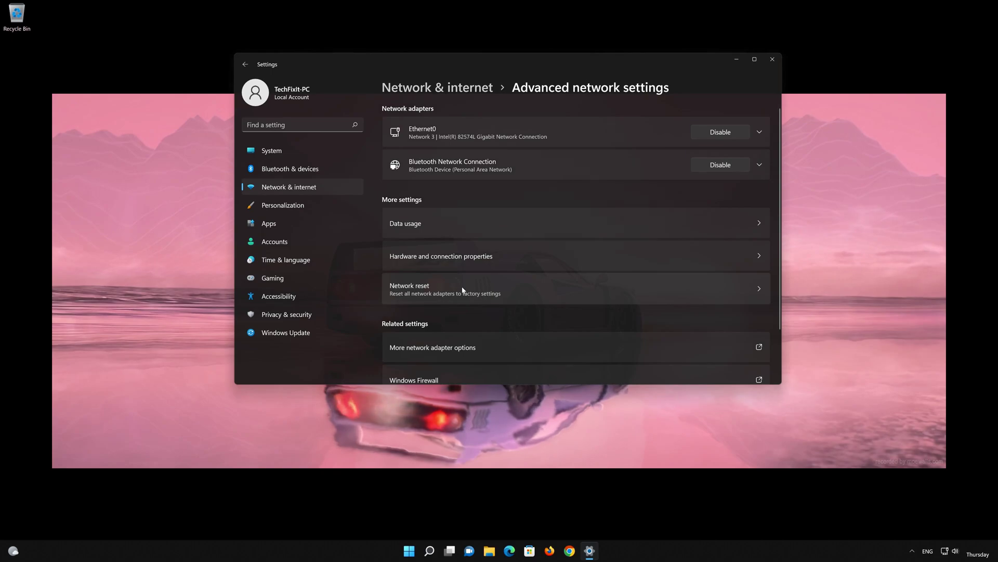
left_click(463, 290)
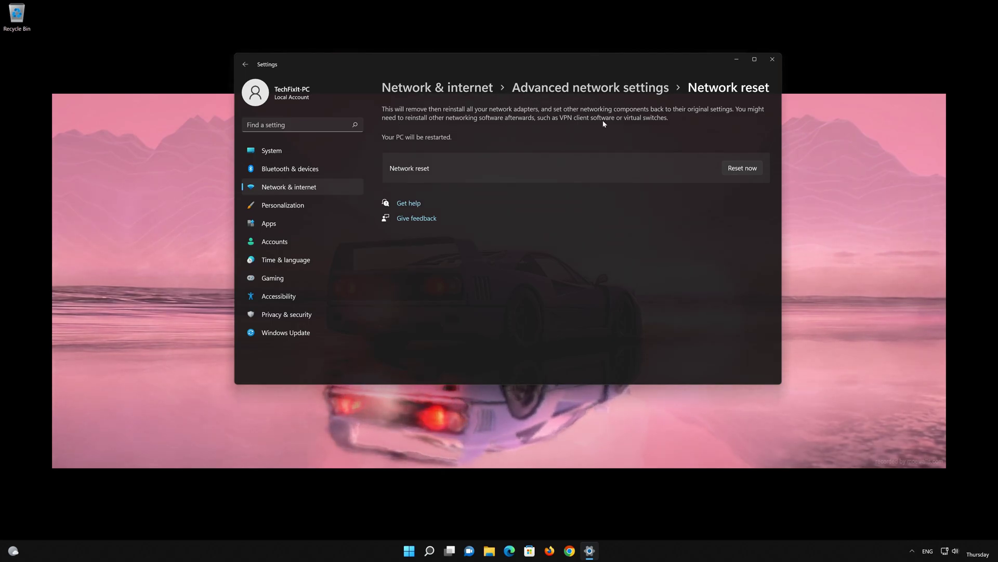
Reset the network settings, confirming the reset, and dismiss the sign-out notice and the Settings window.
left_click(751, 169)
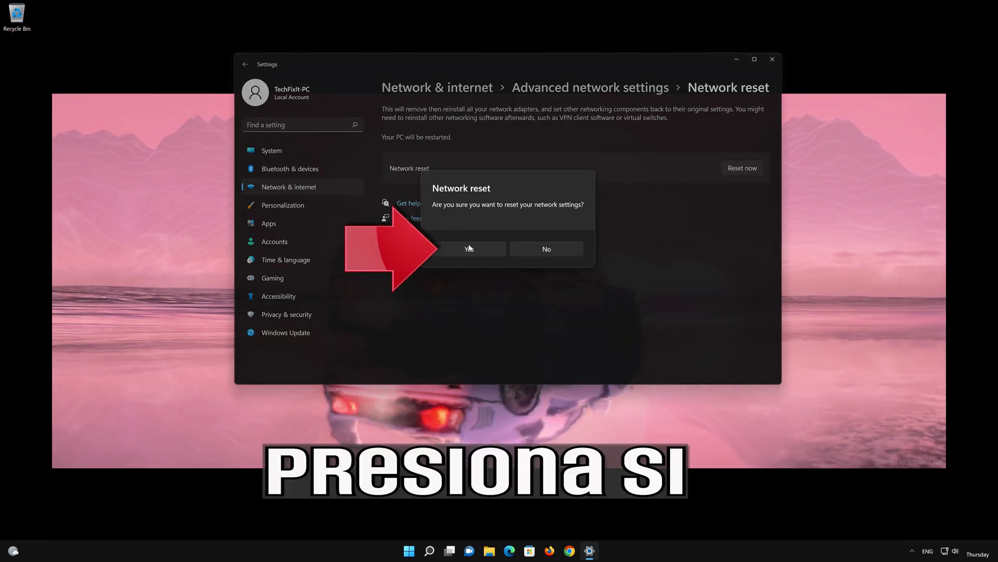
left_click(451, 254)
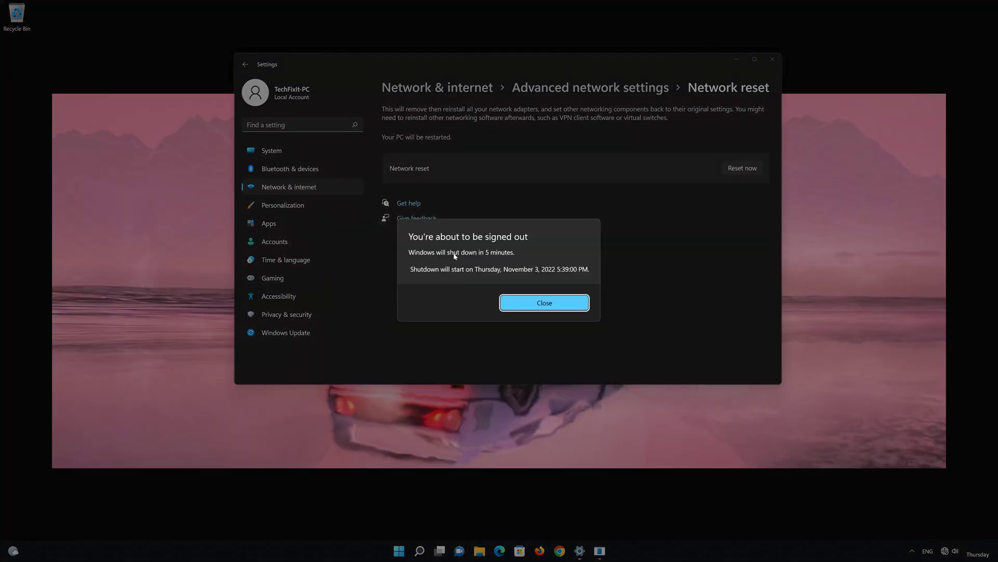
left_click(546, 304)
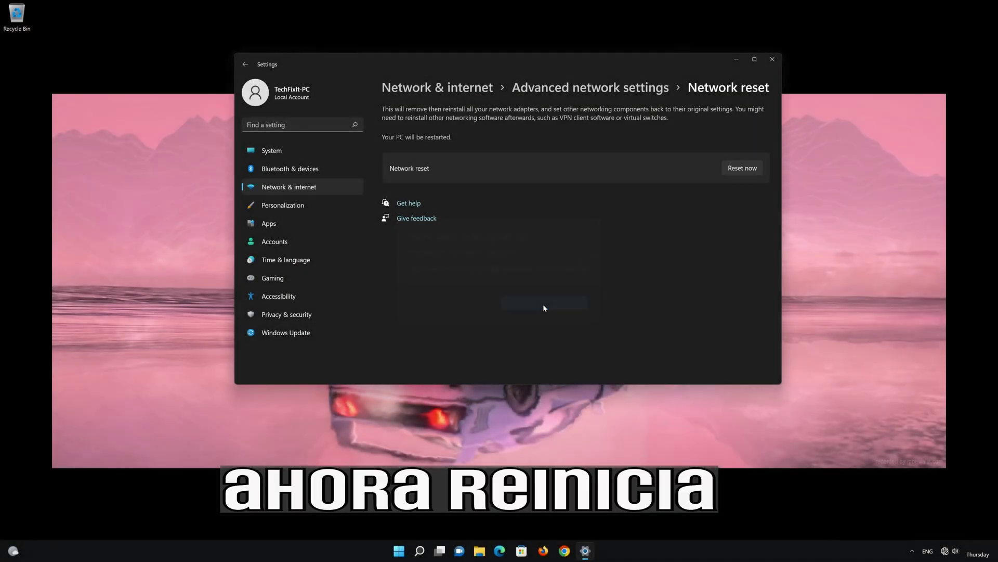
left_click(772, 60)
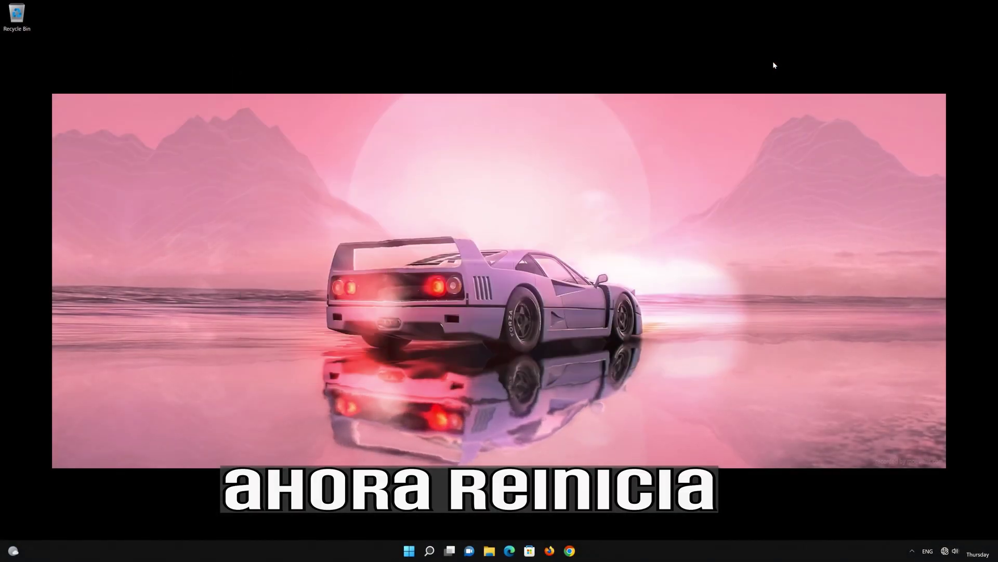
left_click(419, 550)
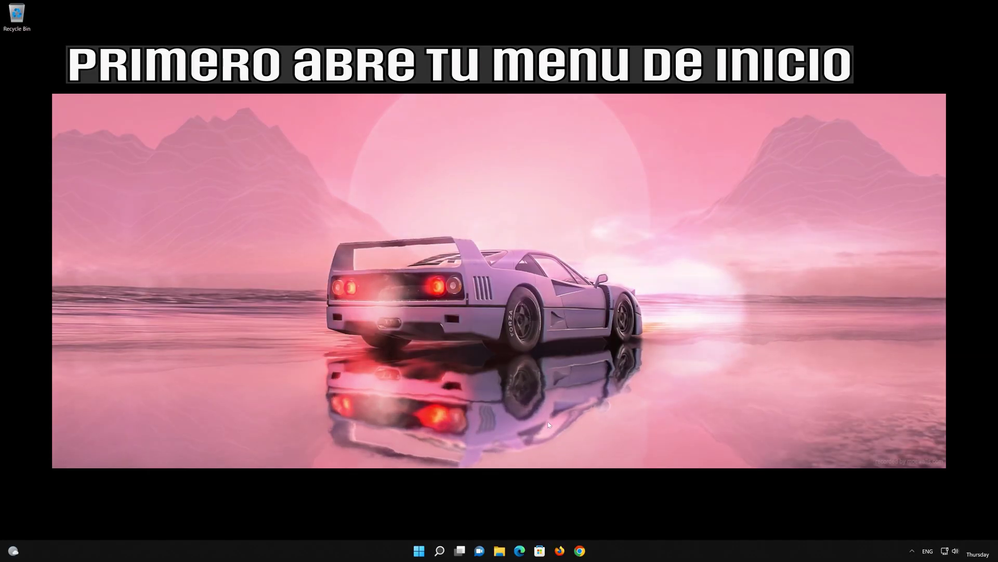
Open the Ethernet adapter's settings under Network & internet in the Settings app.
left_click(417, 556)
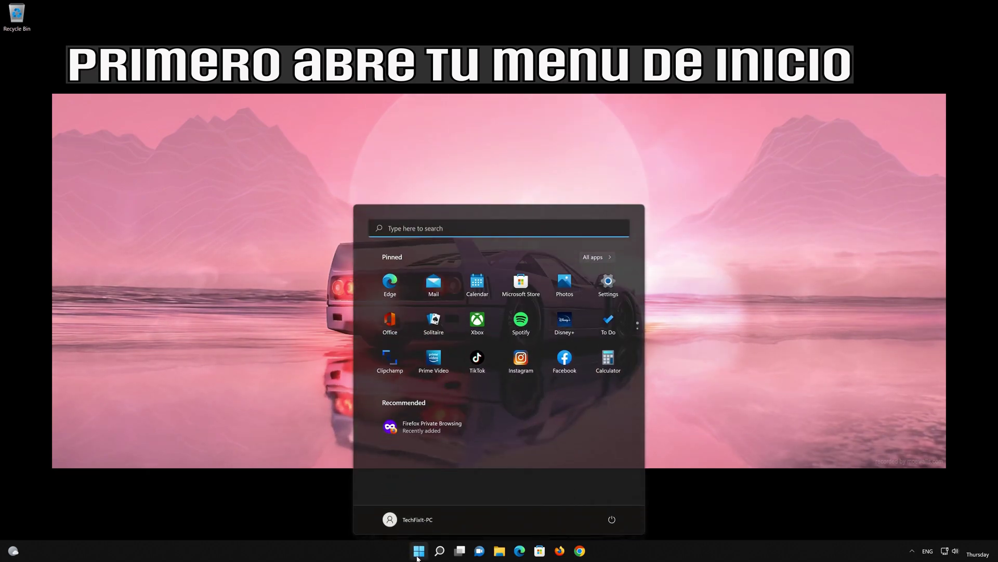
left_click(619, 287)
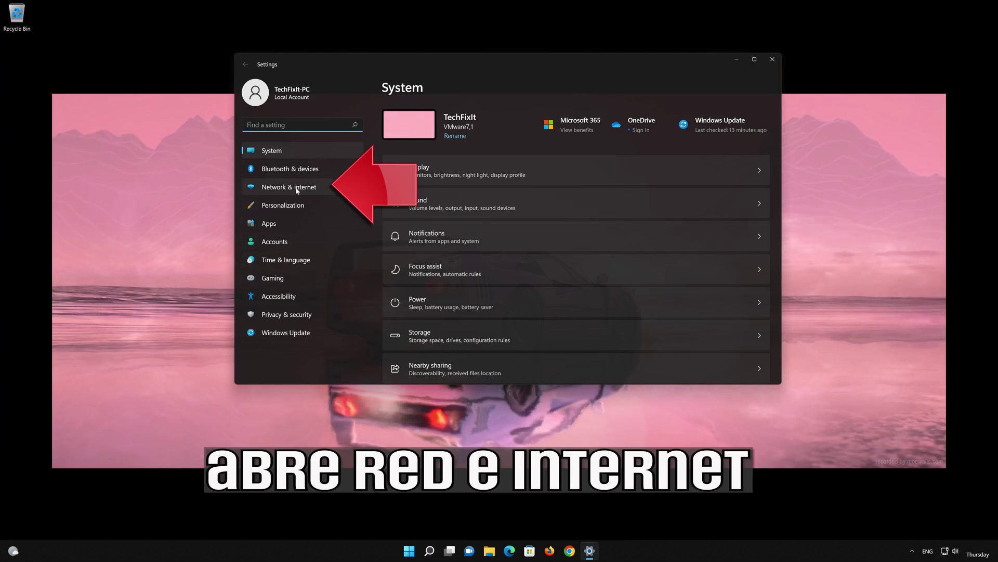
left_click(320, 186)
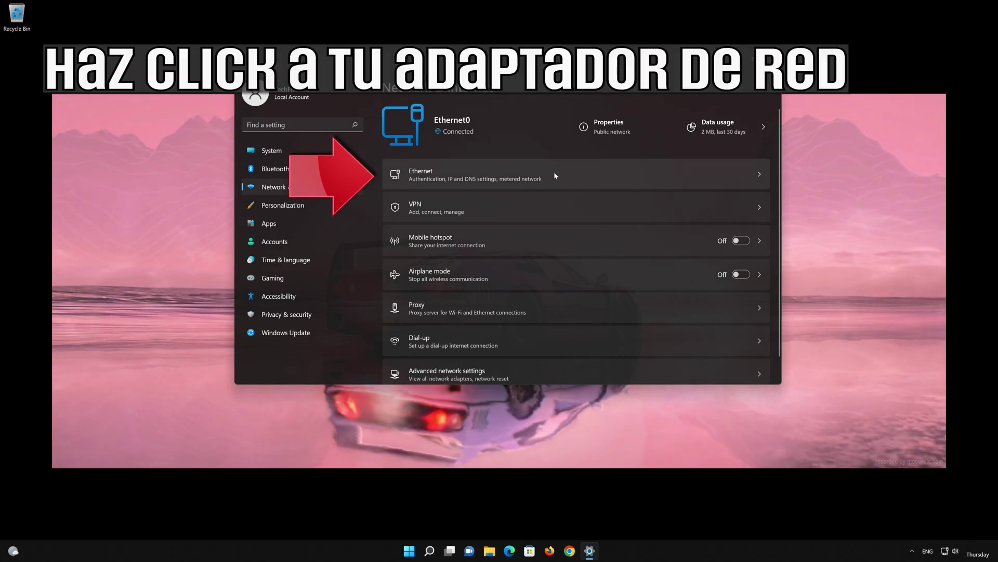
left_click(591, 178)
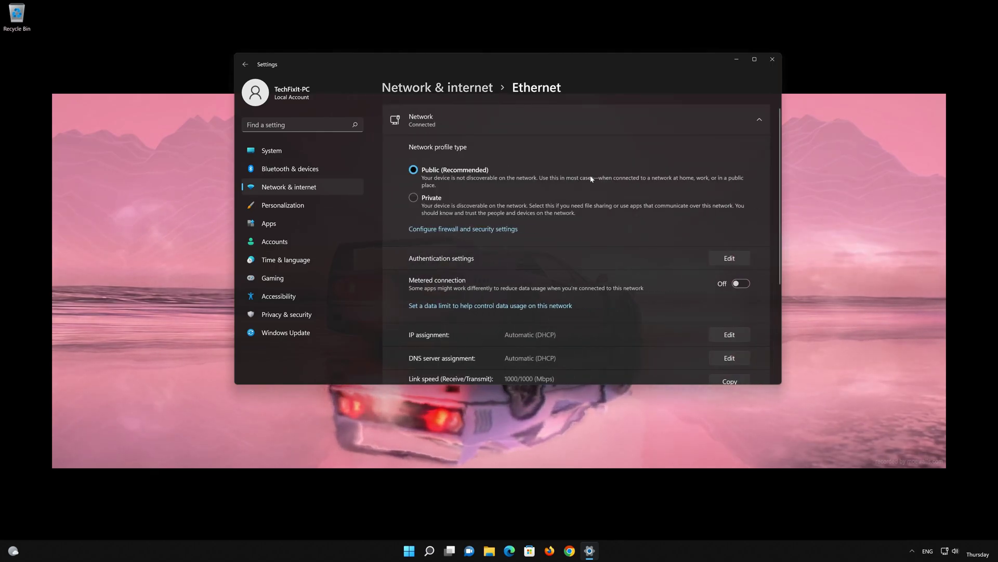
Edit the Ethernet DNS server assignment, switching it to Manual and turning on IPv4.
scroll(591, 179, "down", 3)
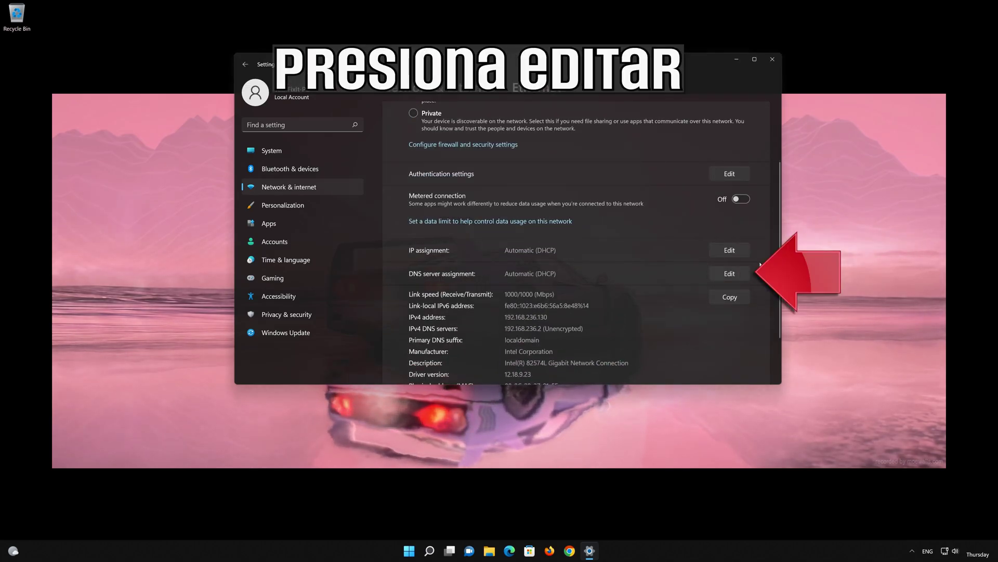
left_click(729, 274)
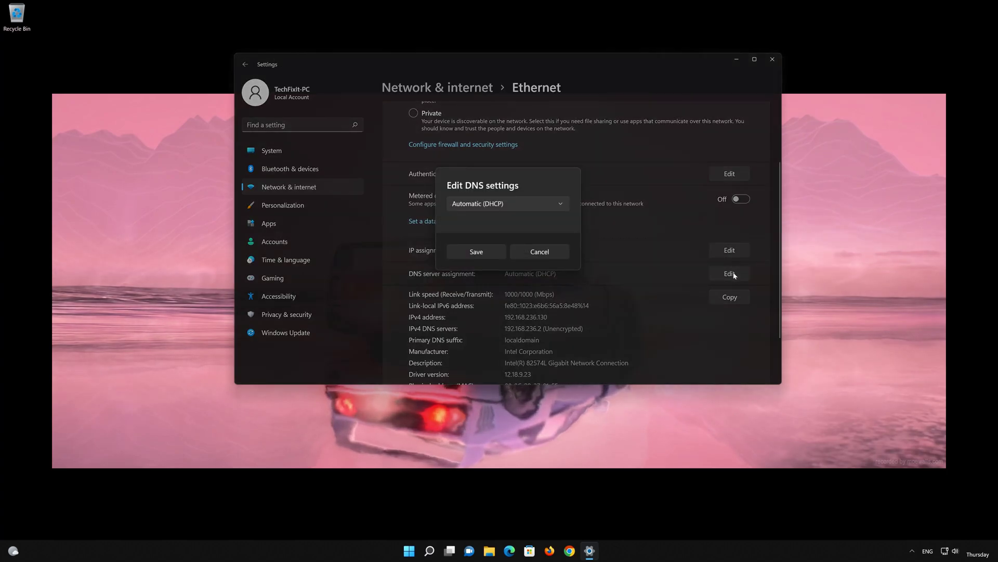
left_click(511, 204)
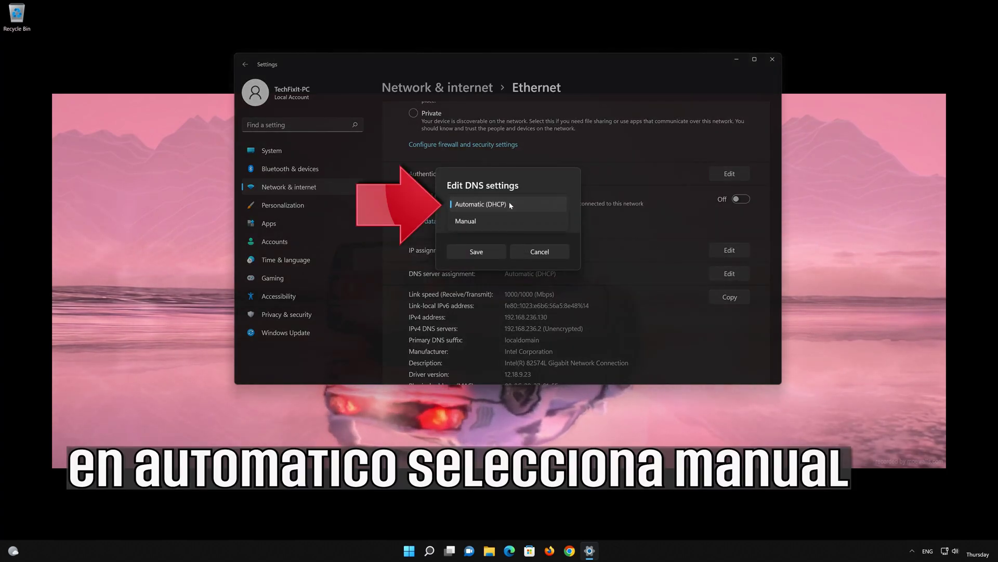
left_click(483, 221)
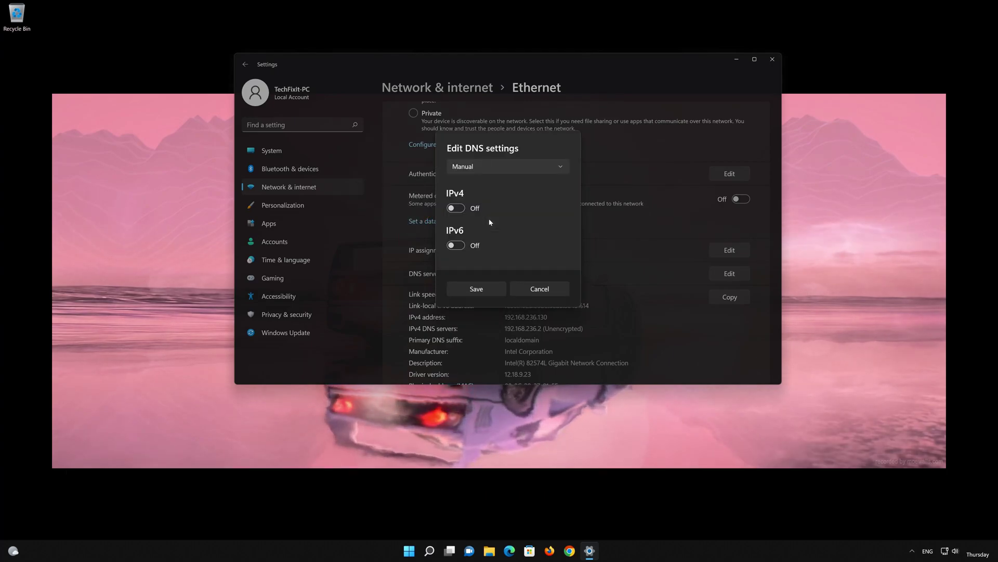
left_click(464, 209)
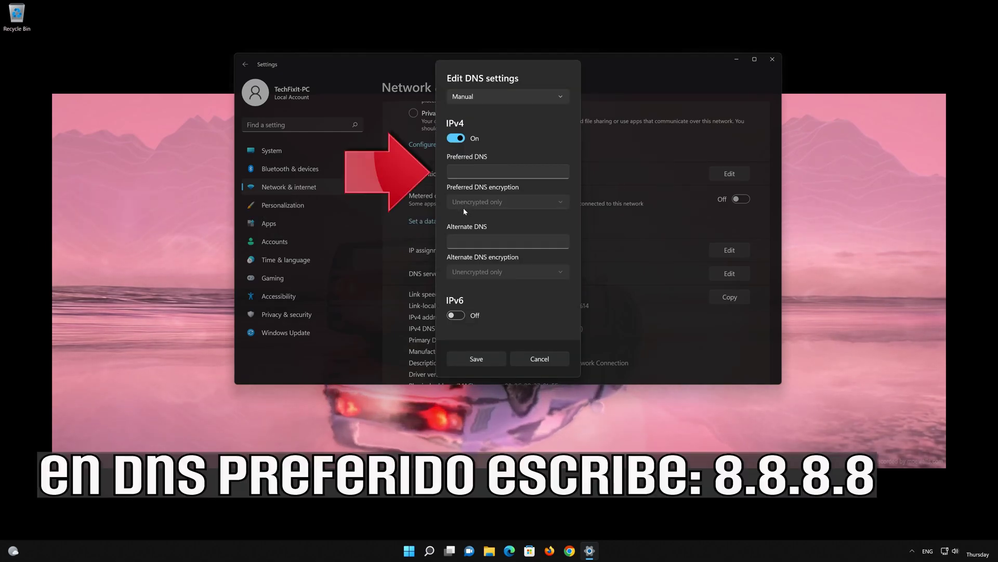
Set the preferred IPv4 DNS to 8.8.8.8 with Encrypted only (DNS over HTTPS) encryption.
left_click(498, 171)
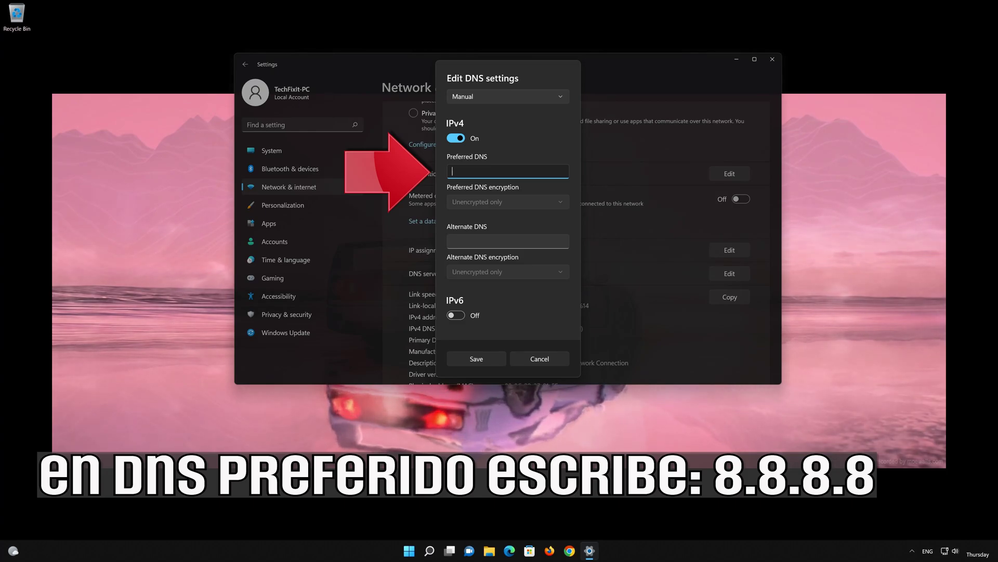
type("8.8.8")
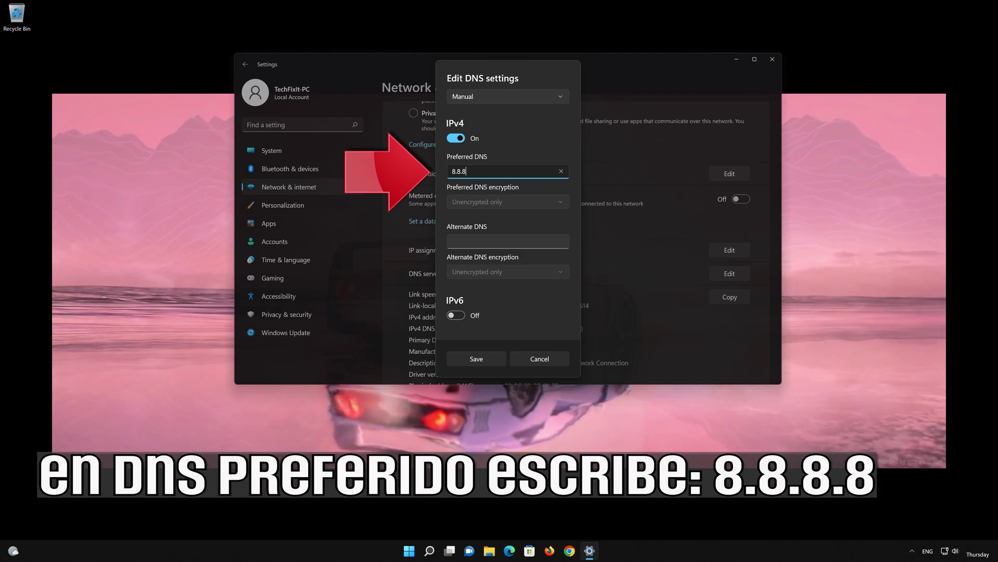
type(".8")
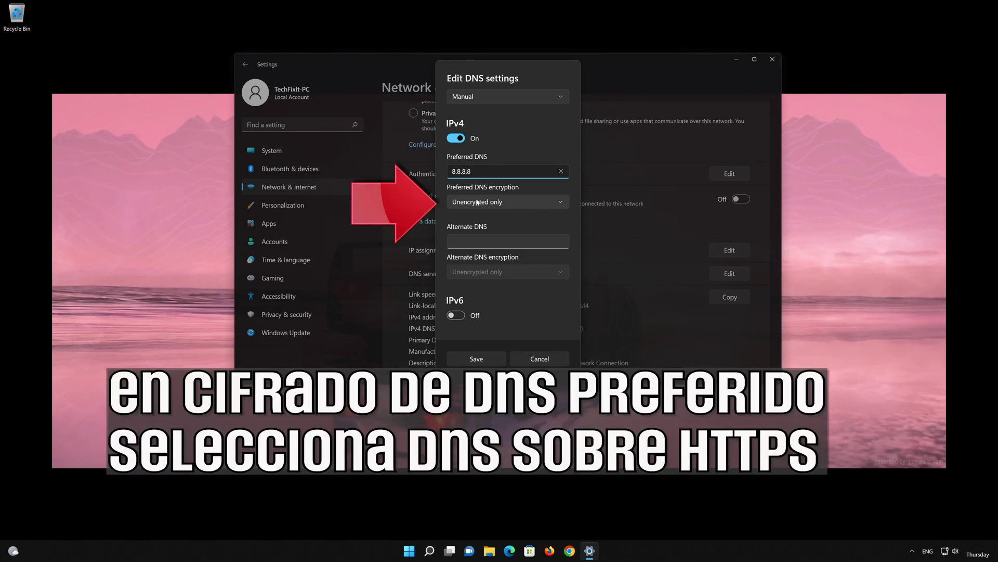
left_click(501, 201)
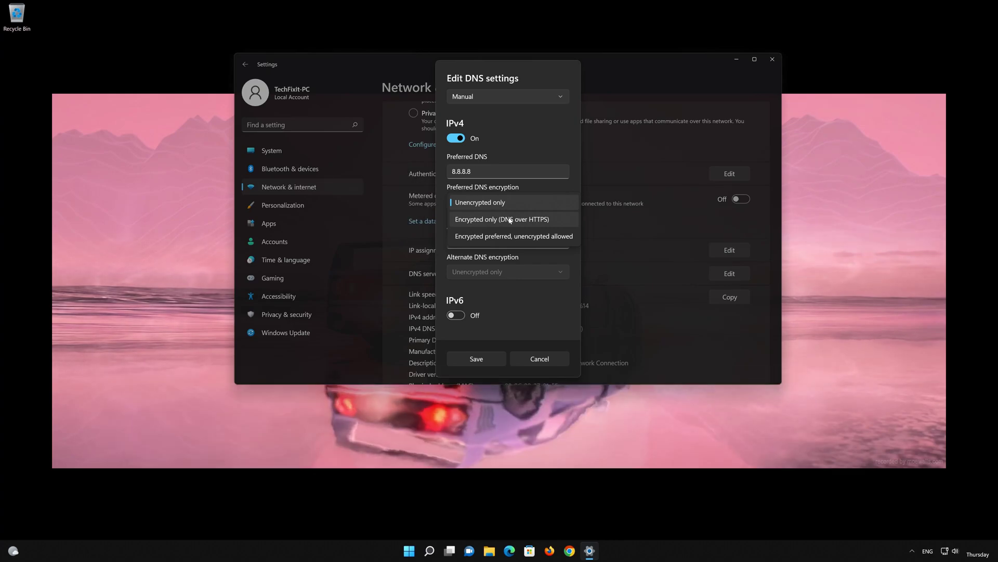
left_click(509, 220)
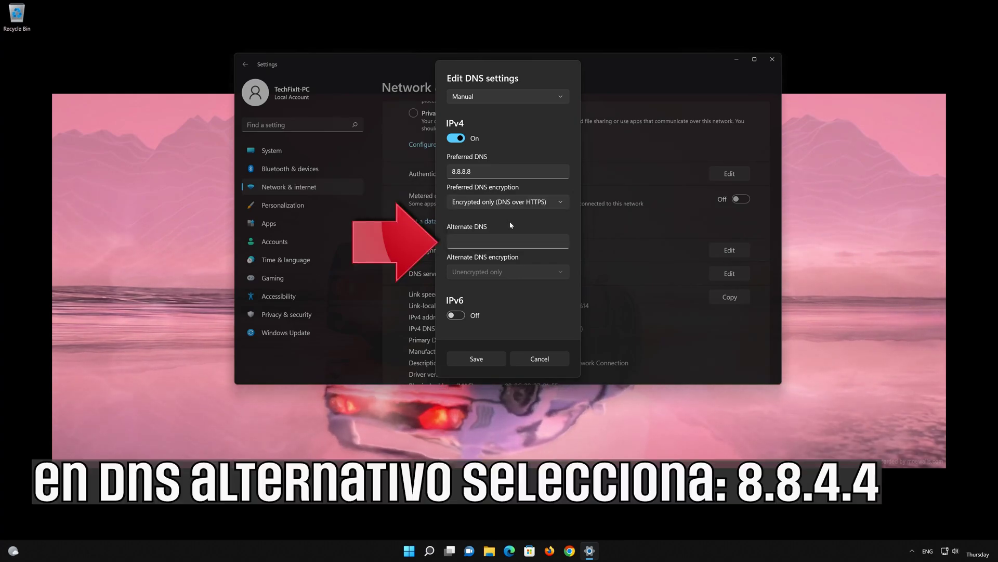
Set the alternate DNS to 8.8.4.4 with Encrypted only (DNS over HTTPS) encryption and save the DNS settings.
left_click(511, 241)
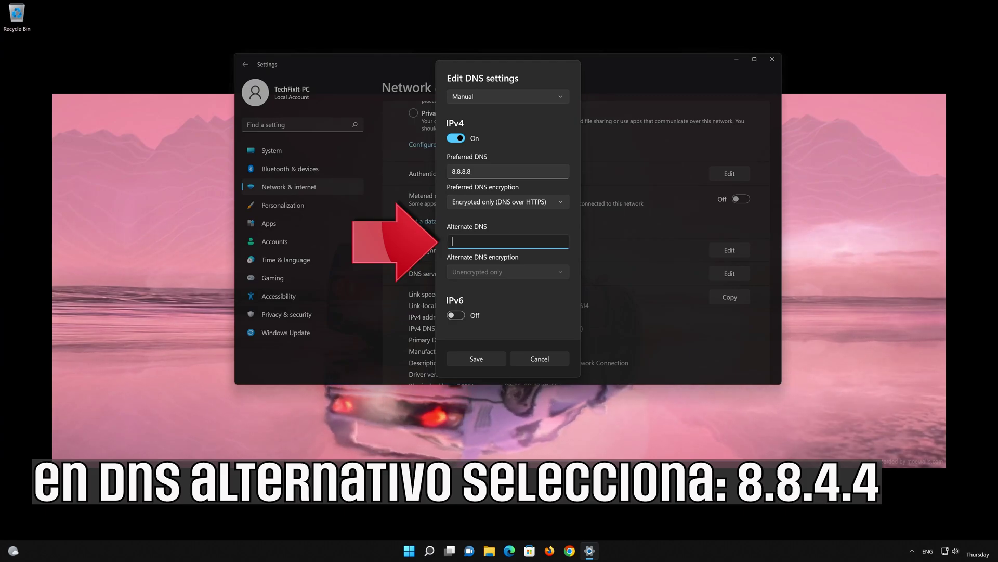
type("8")
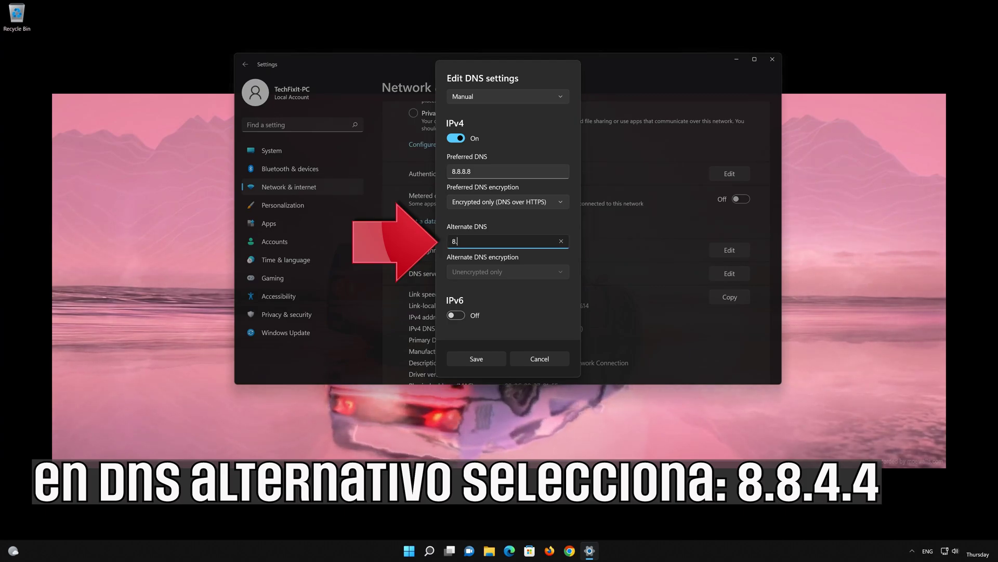
type(".8.8")
key("BackSpace")
type("4.4")
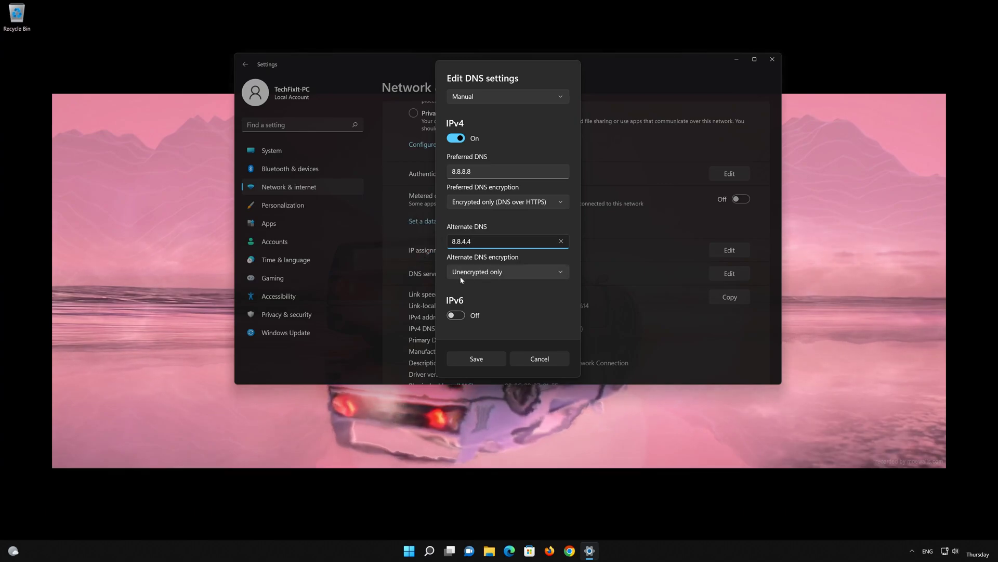
left_click(497, 274)
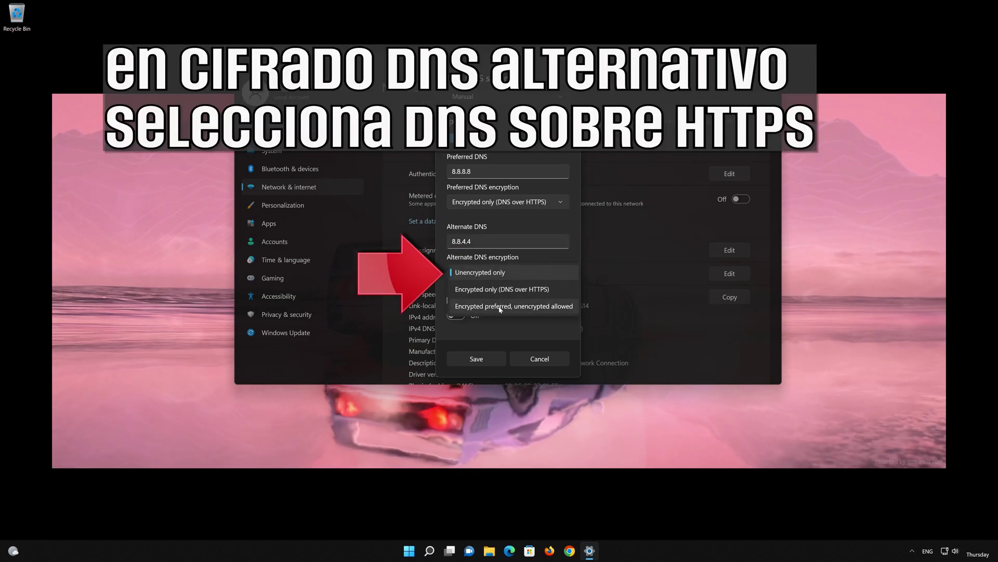
left_click(504, 289)
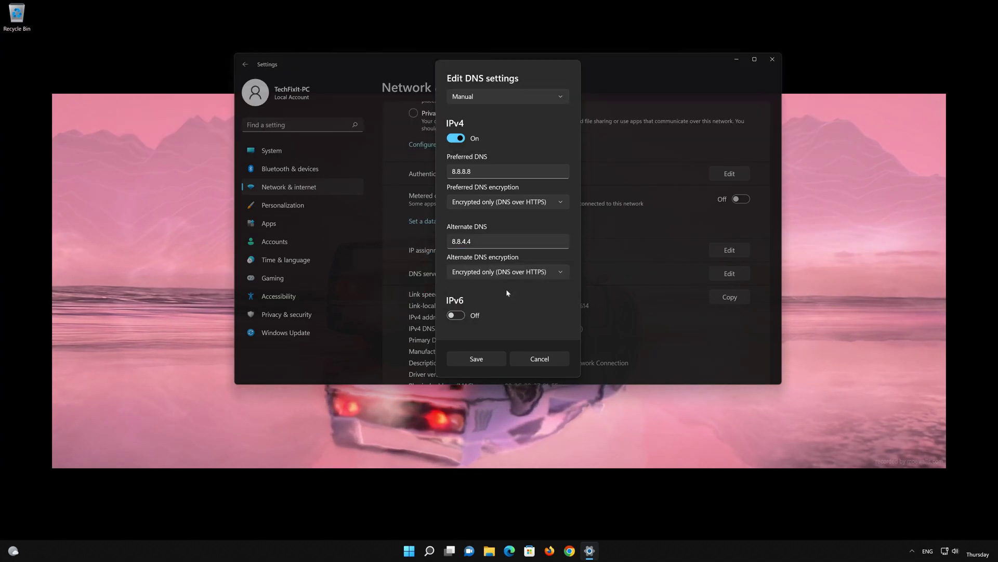
left_click(474, 359)
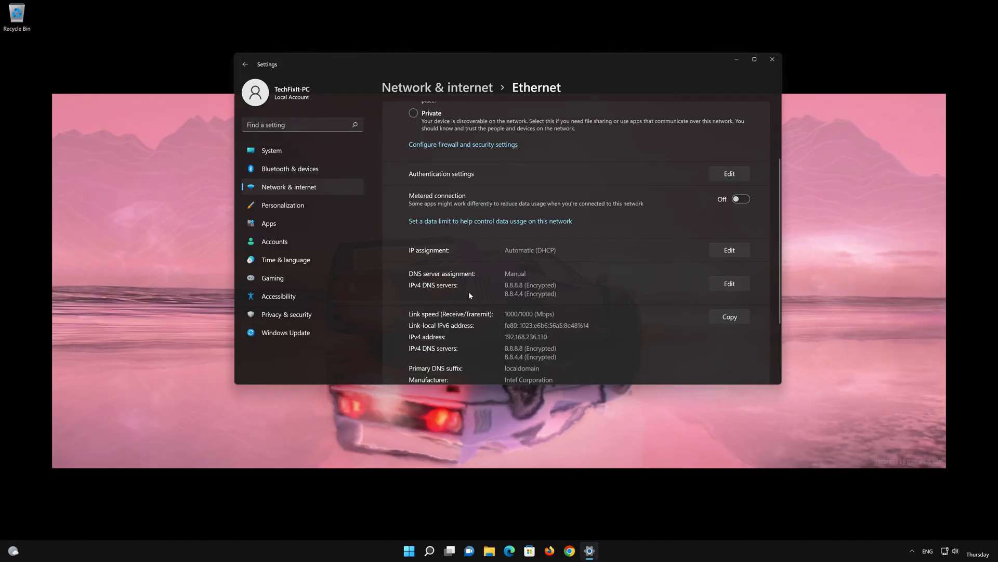
Edit the Ethernet DNS server assignment again and switch it back to Automatic (DHCP).
left_click(730, 285)
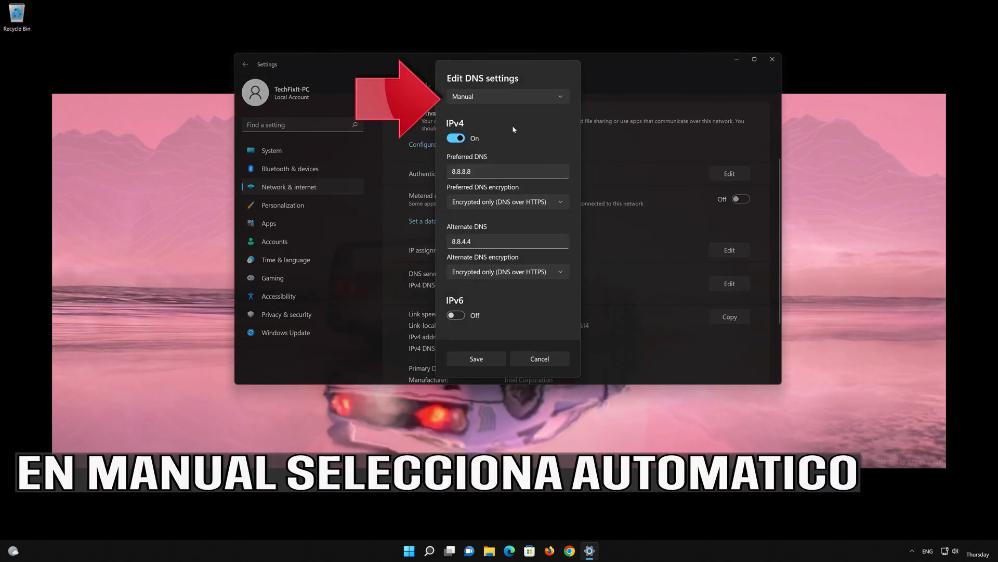
left_click(477, 95)
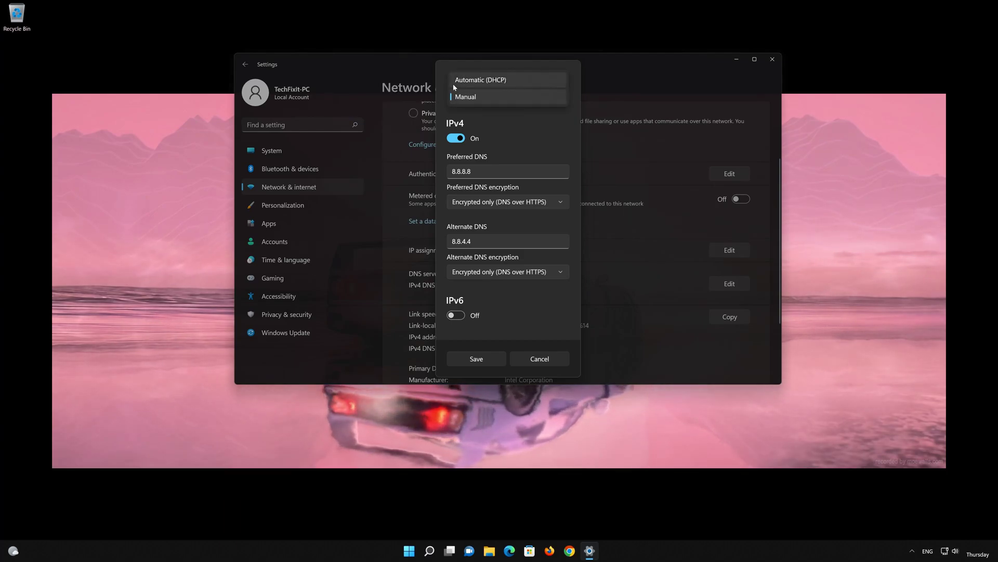
left_click(507, 80)
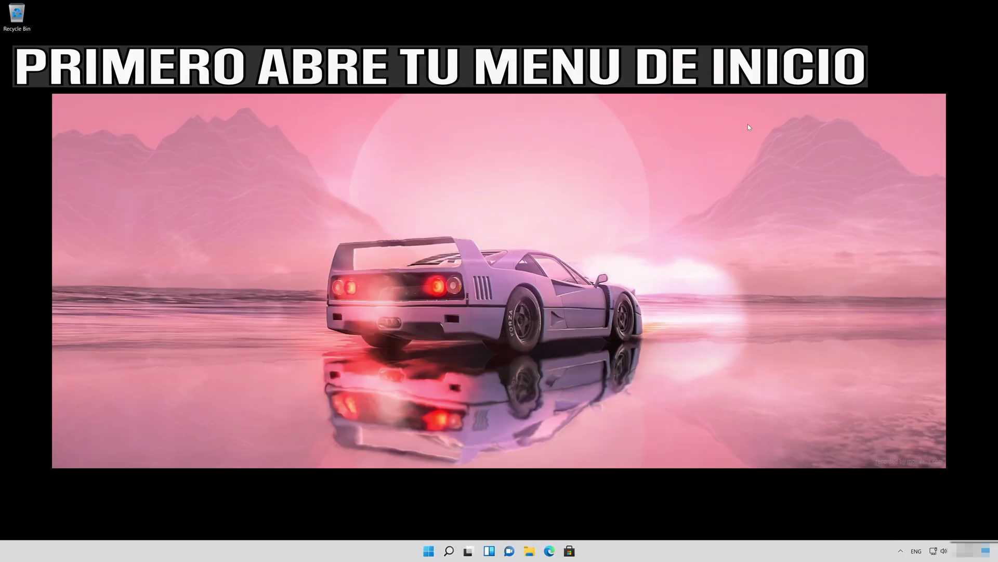
Open the system Settings and go to the list of other troubleshooters under Troubleshoot.
key("super")
type("settings")
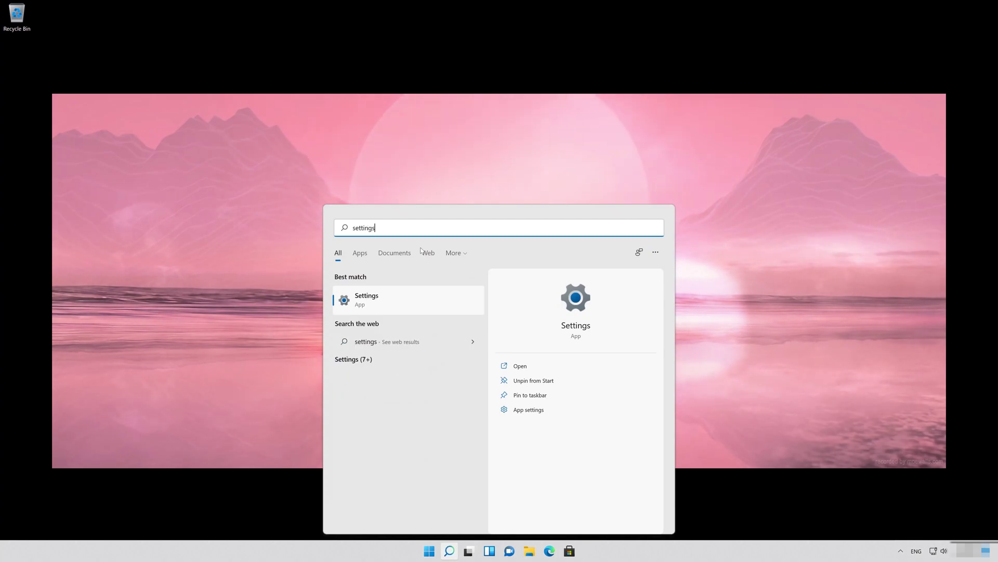
left_click(404, 302)
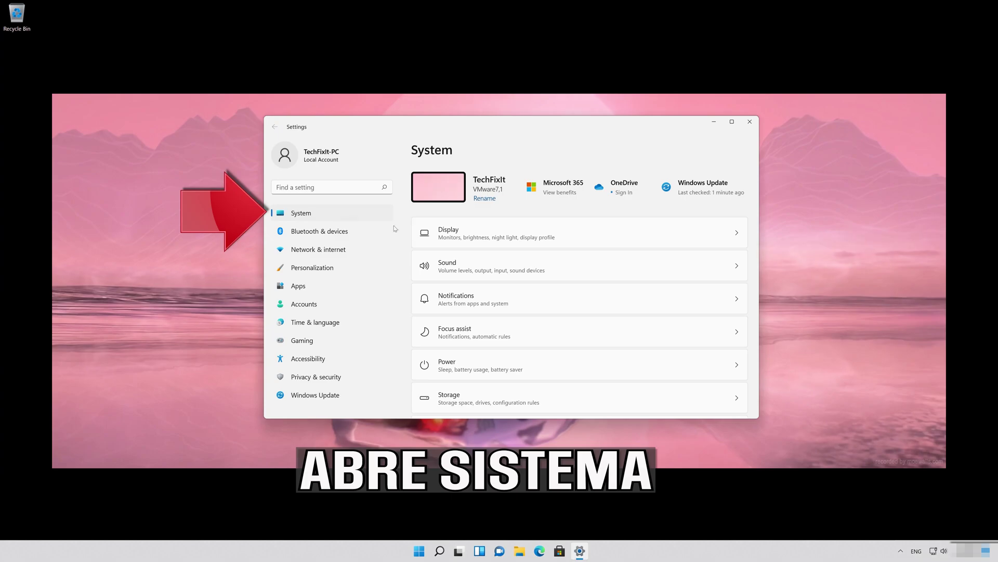
scroll(530, 292, "down", 4)
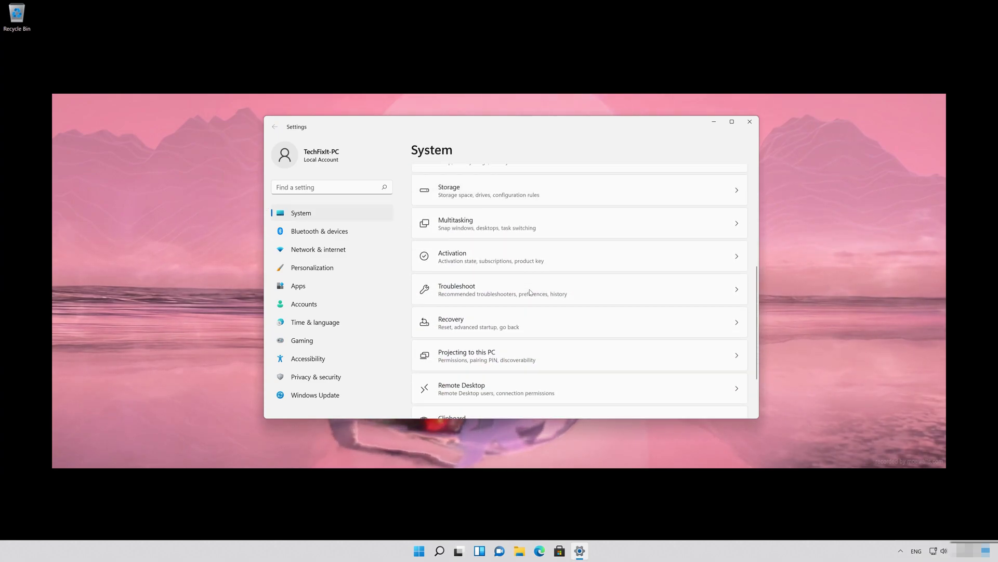
scroll(530, 292, "down", 1)
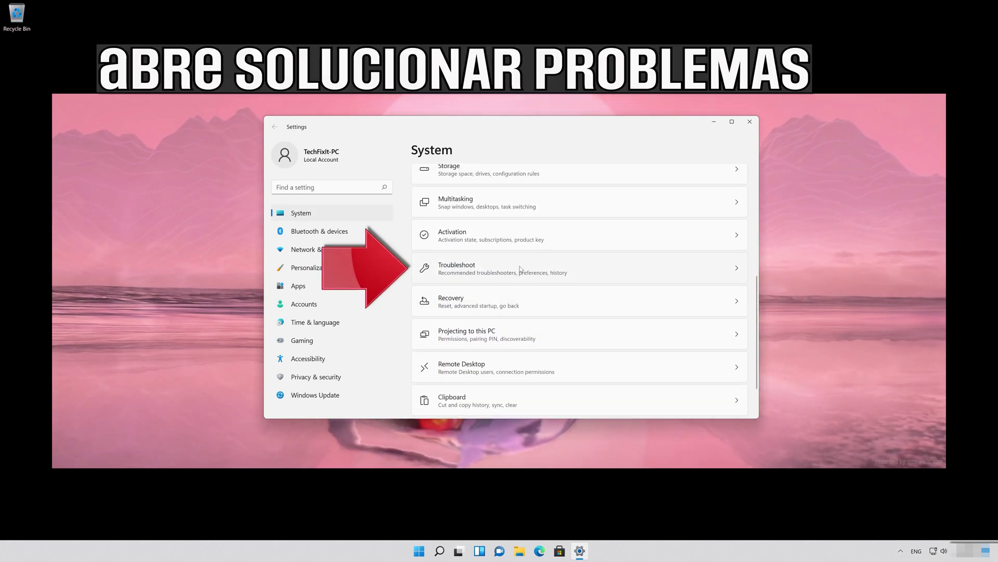
left_click(514, 277)
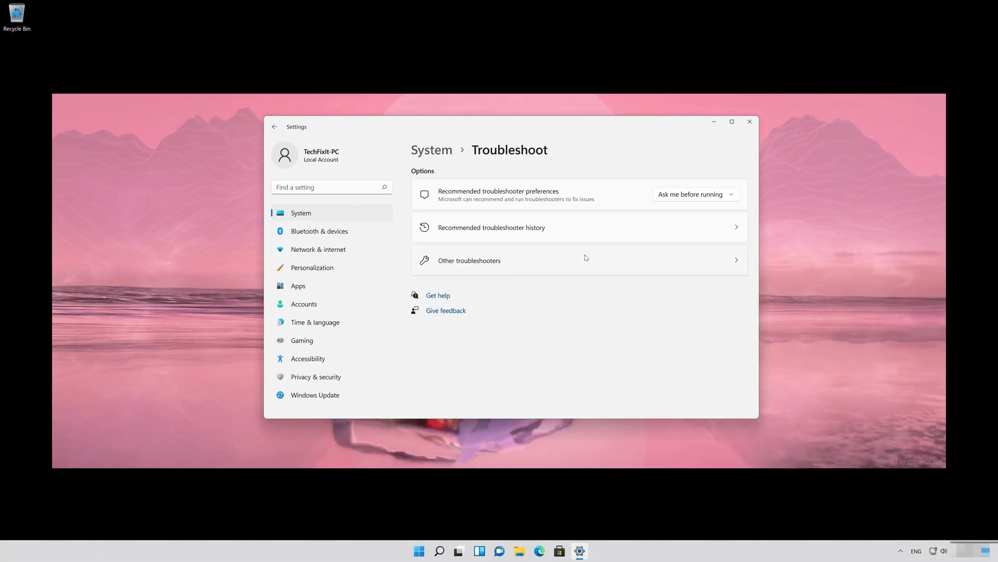
left_click(503, 261)
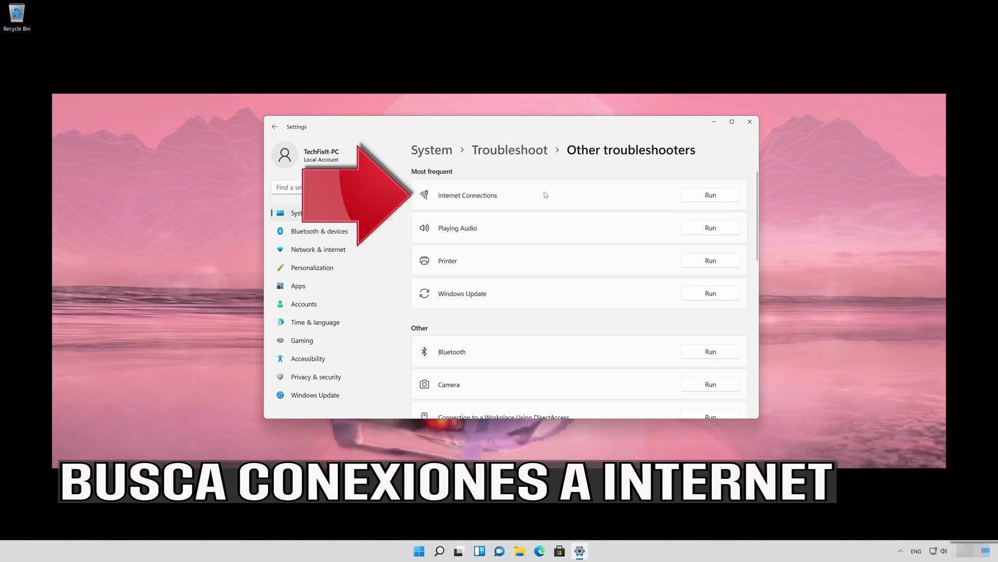
Run the Internet Connections troubleshooter for the connection to the Internet, then close it and the Settings window.
left_click(717, 200)
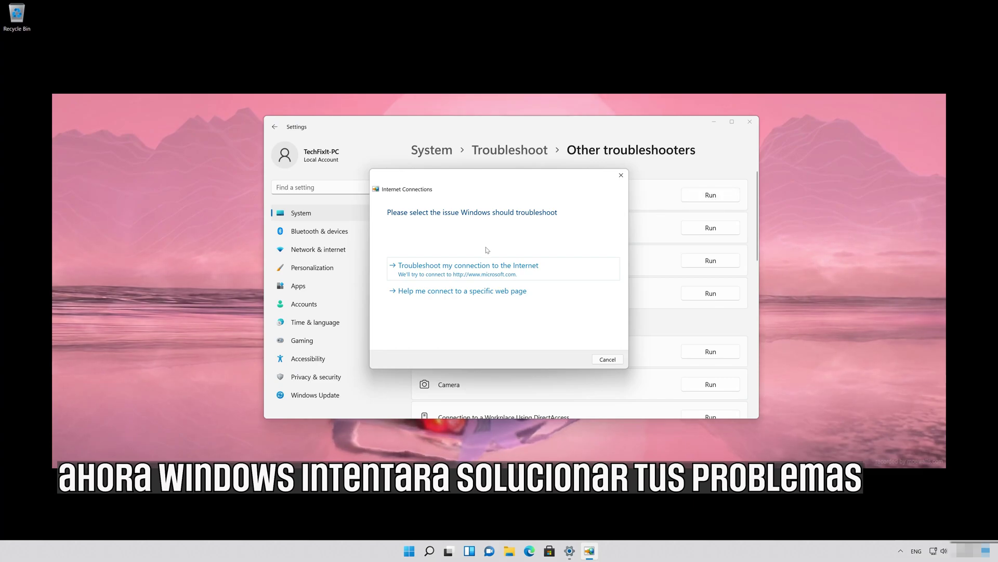
left_click(518, 268)
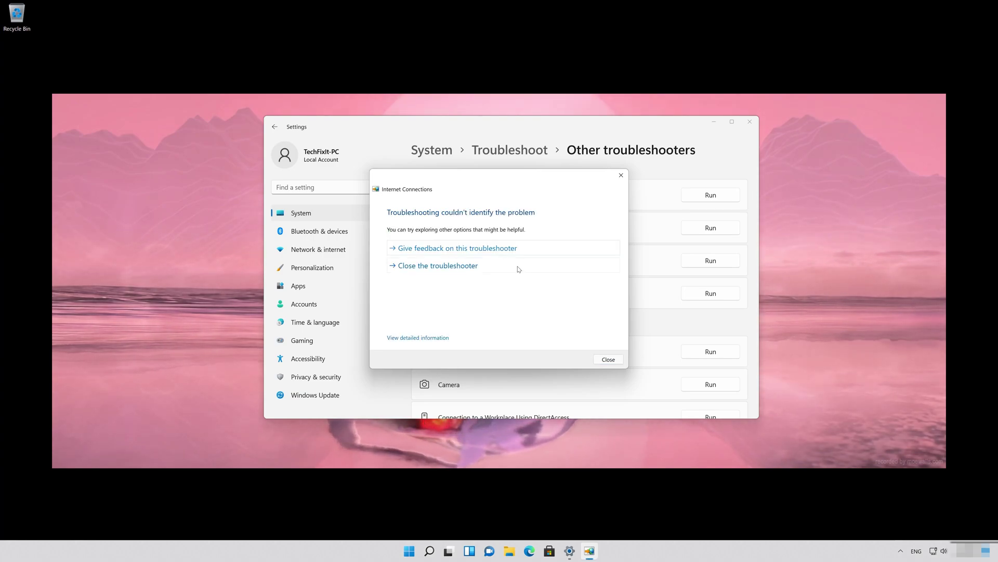
left_click(608, 359)
left_click(750, 121)
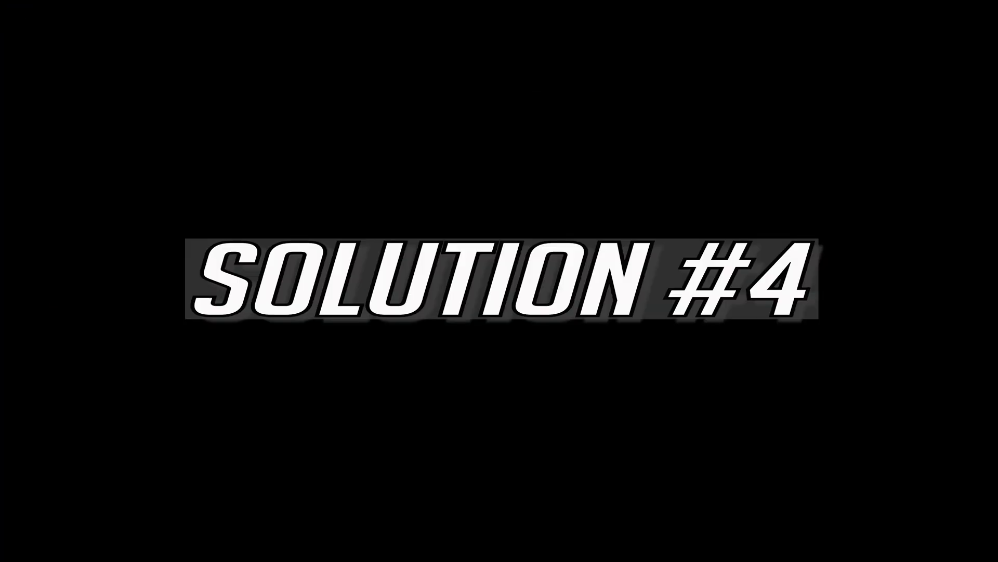
Search for cmd and run Command Prompt as administrator, allowing it to make changes to the device.
left_click(429, 549)
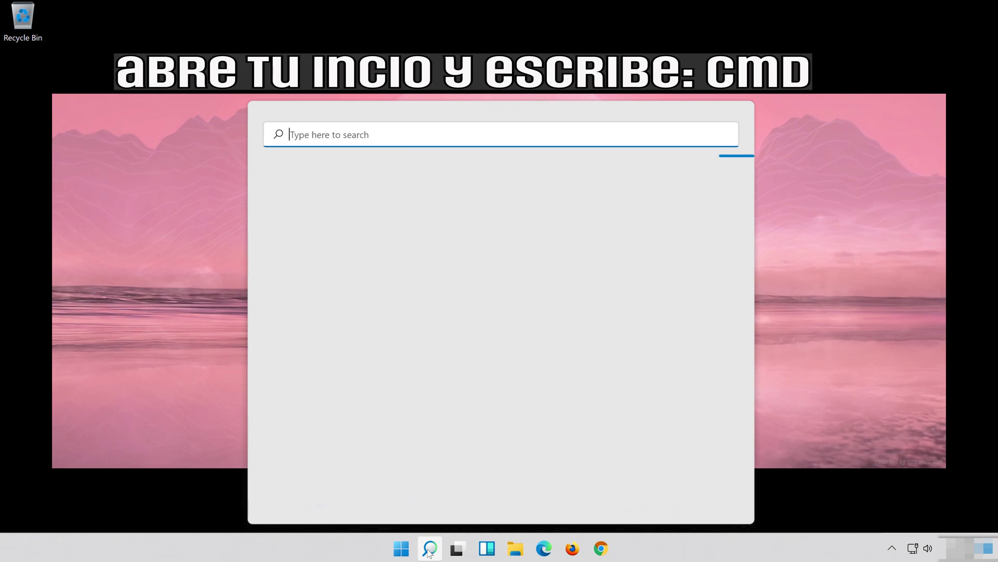
type("cmd")
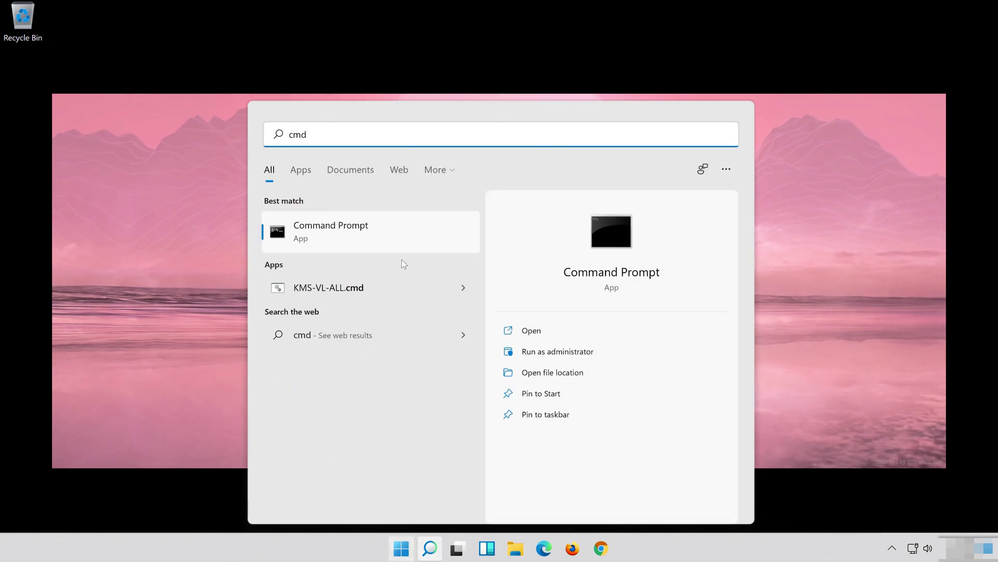
right_click(412, 232)
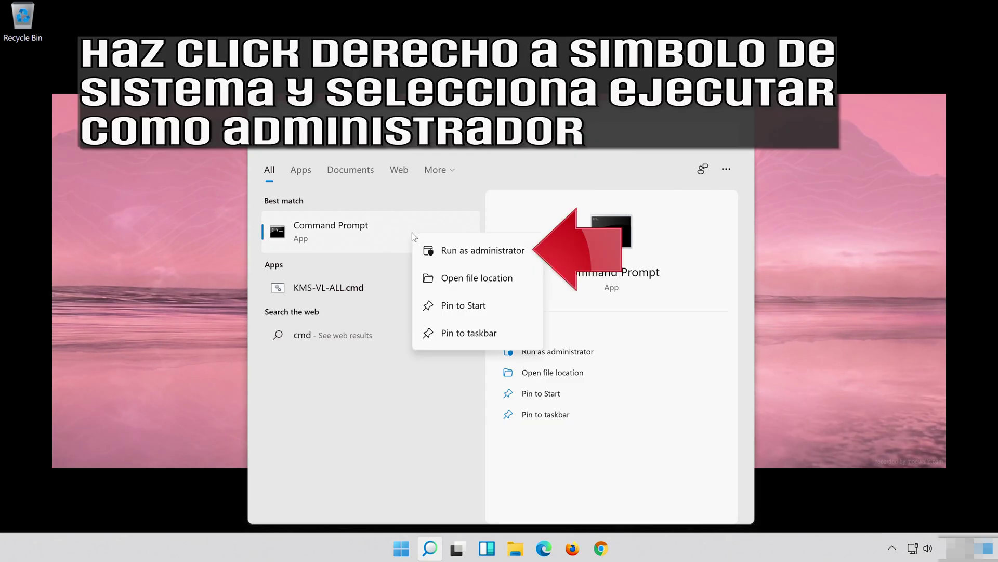
left_click(492, 252)
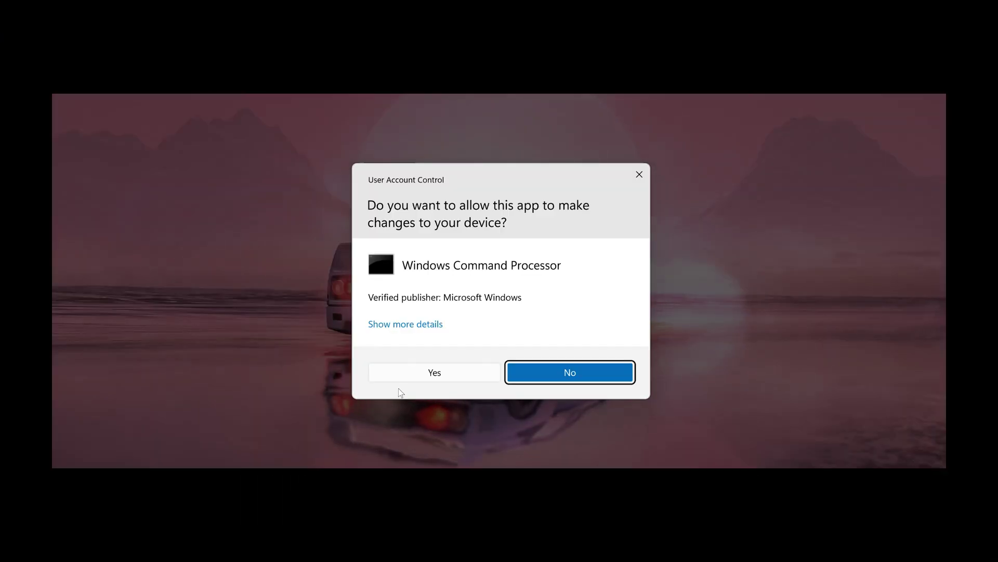
left_click(445, 371)
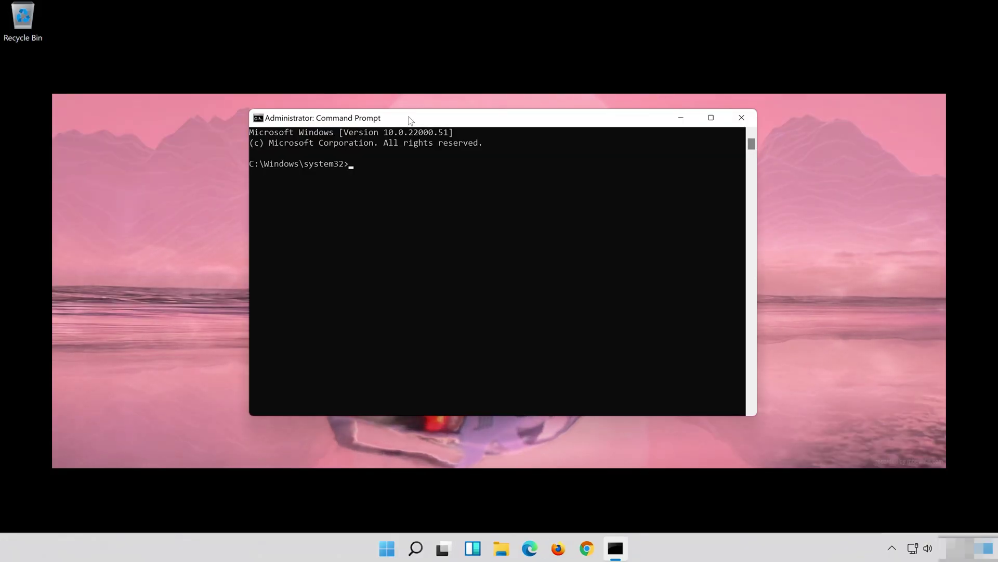
Reset the IP stack with the command netsh int ip reset c:\resetlog.txt.
type("nets")
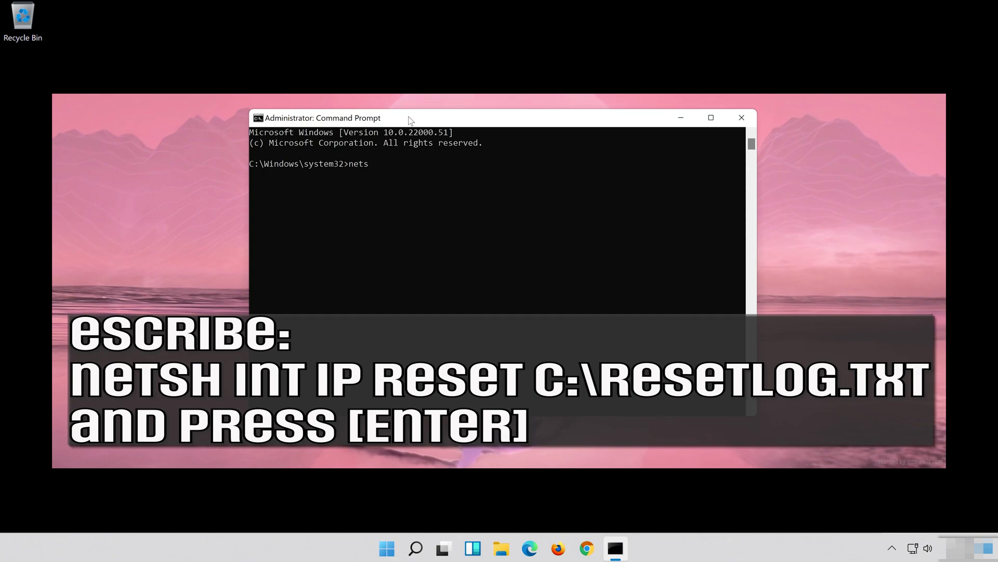
type("h int i")
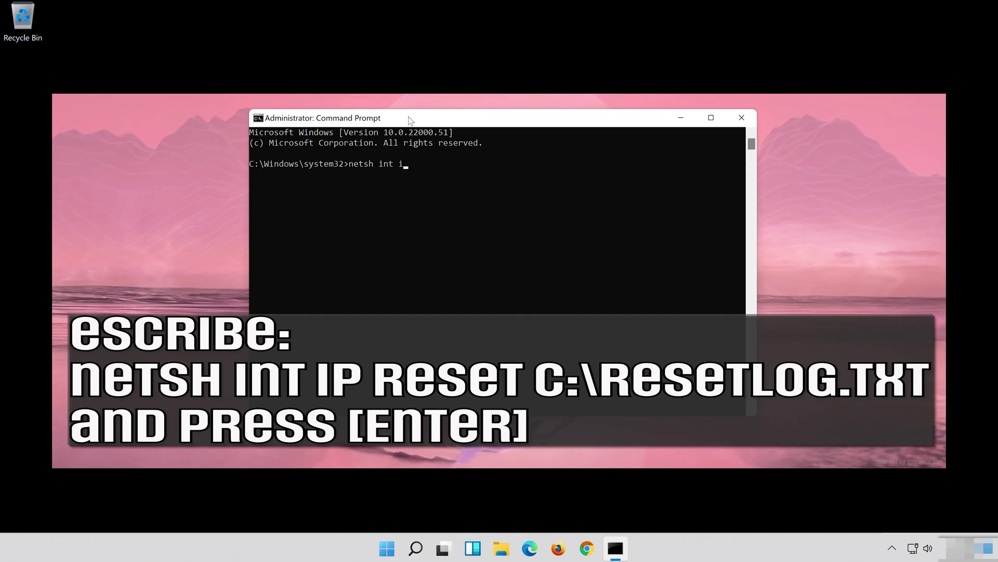
type("p reset c:\\")
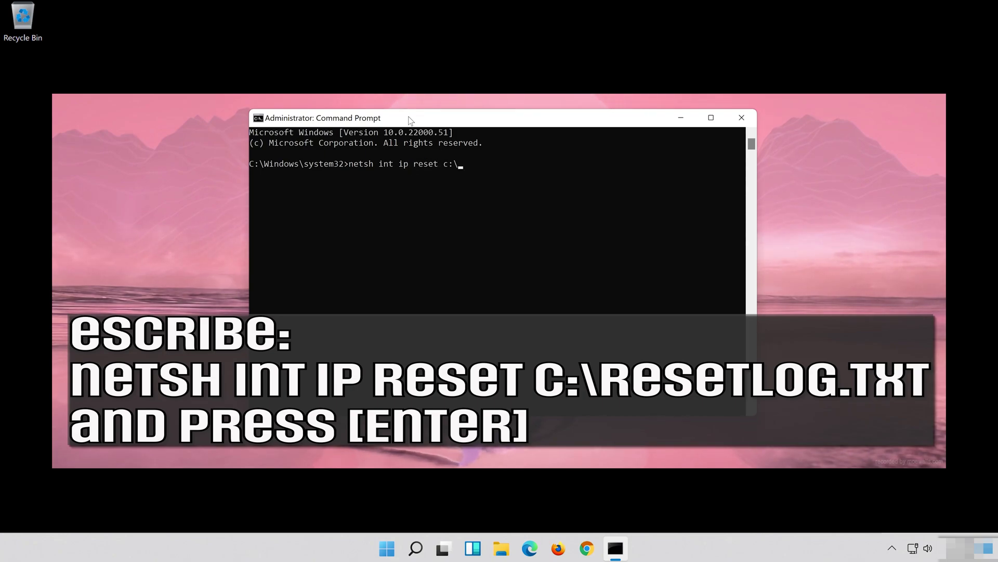
type("reset")
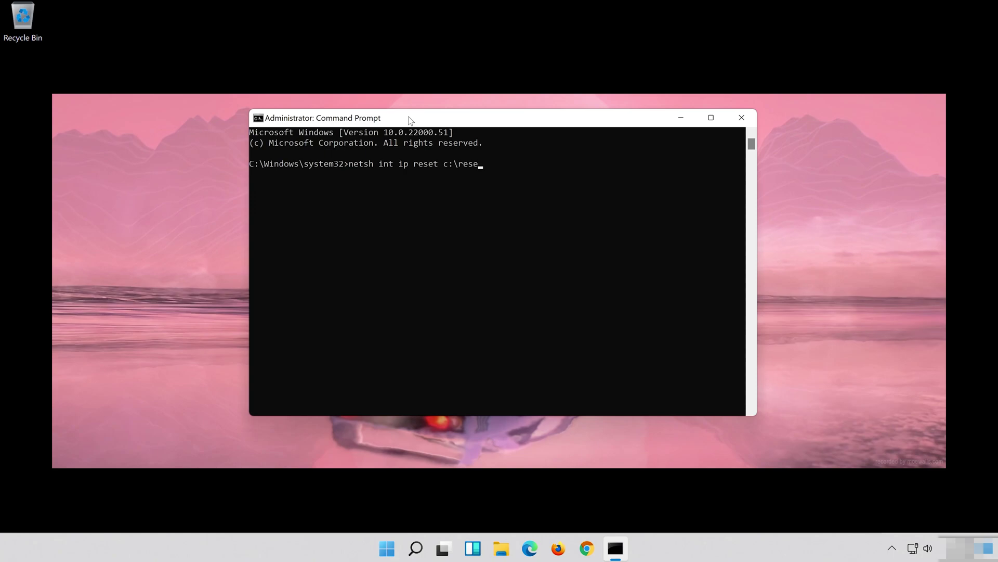
type("log.txt")
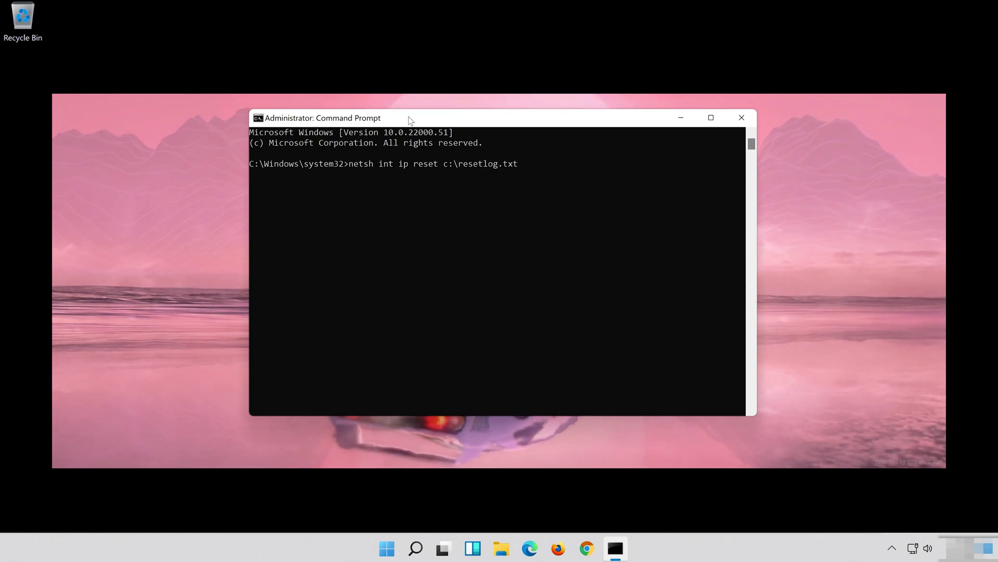
key("Return")
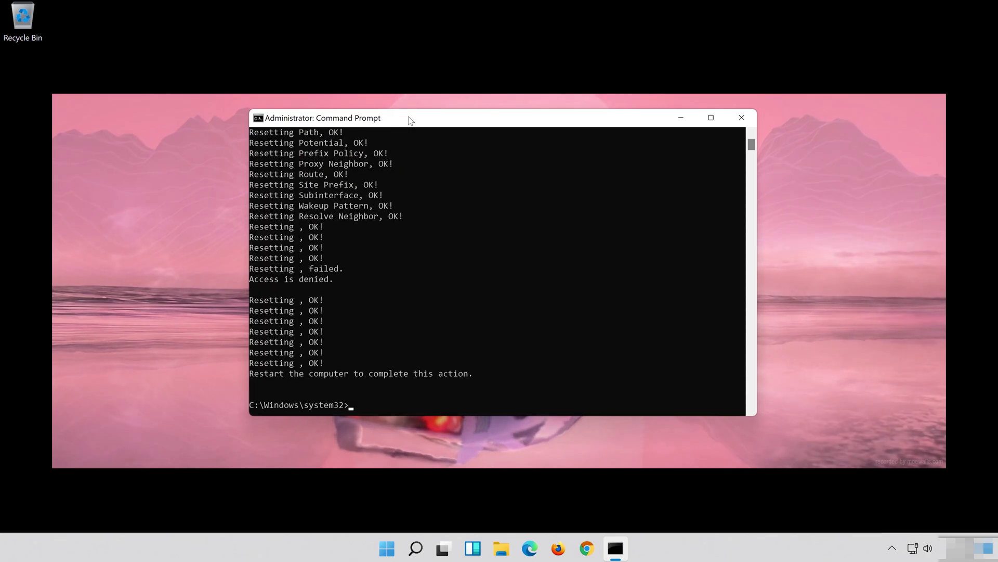
Reset the Winsock catalog with the command netsh winsock reset.
type("n")
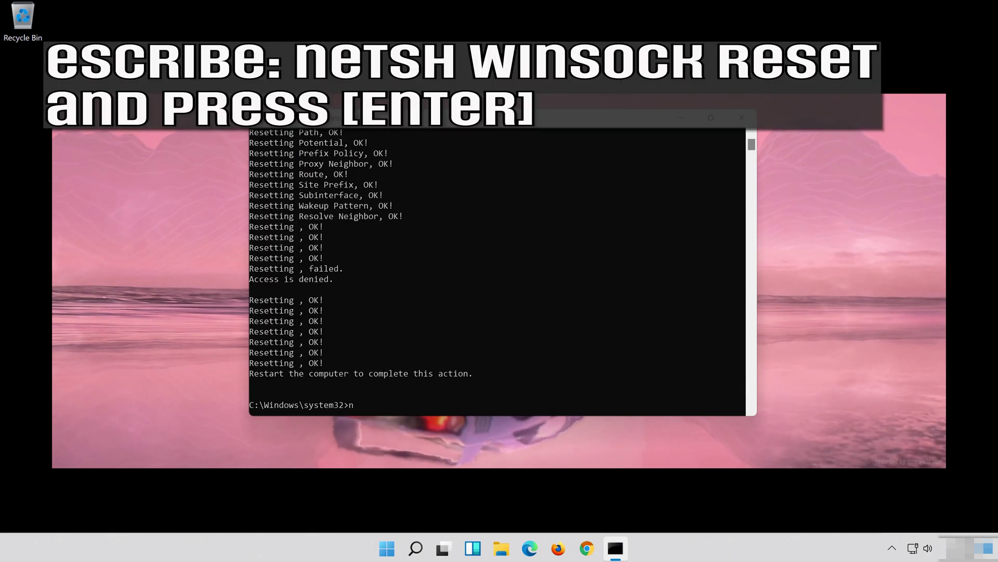
type("rtsh")
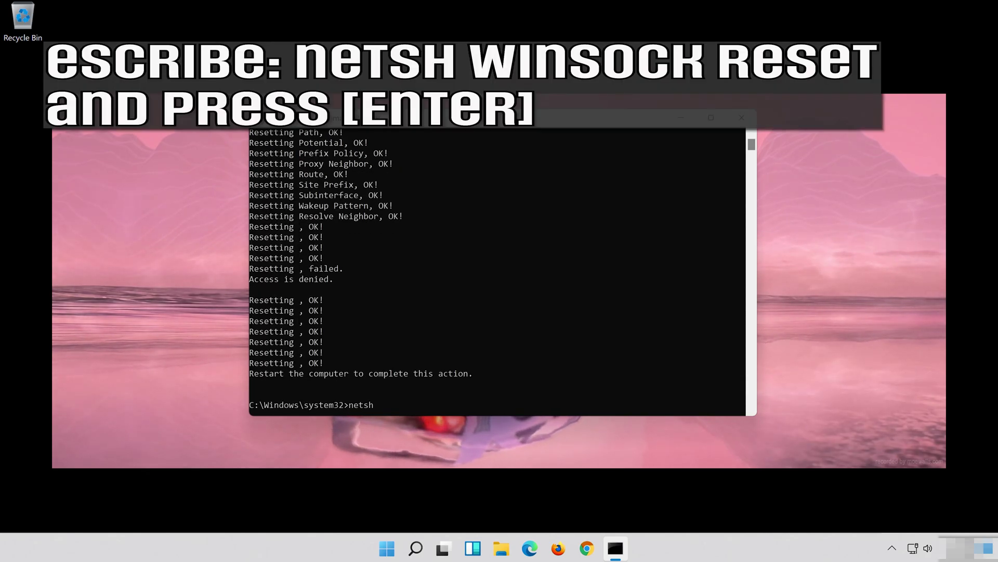
type(" winsock")
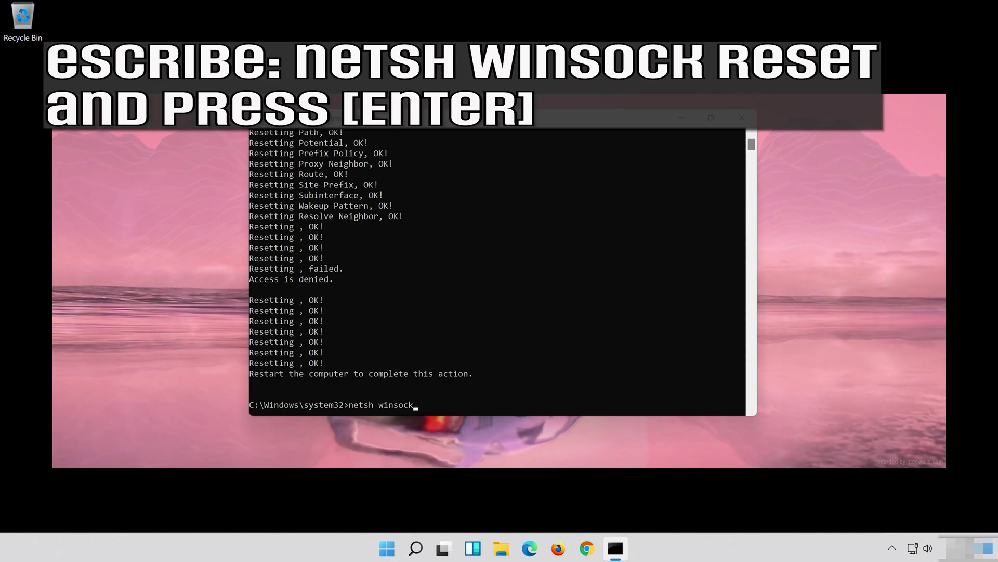
type(" reset")
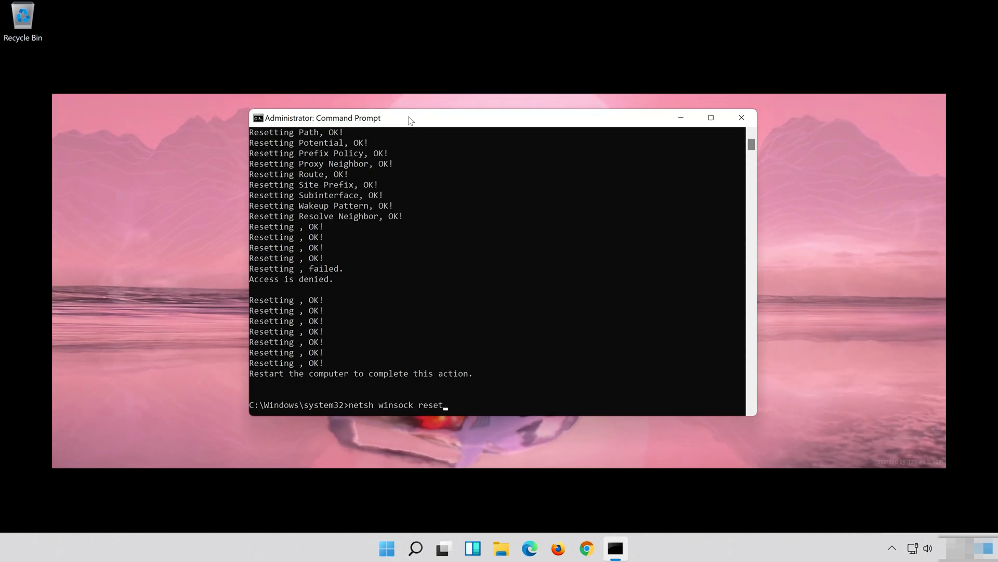
key("Return")
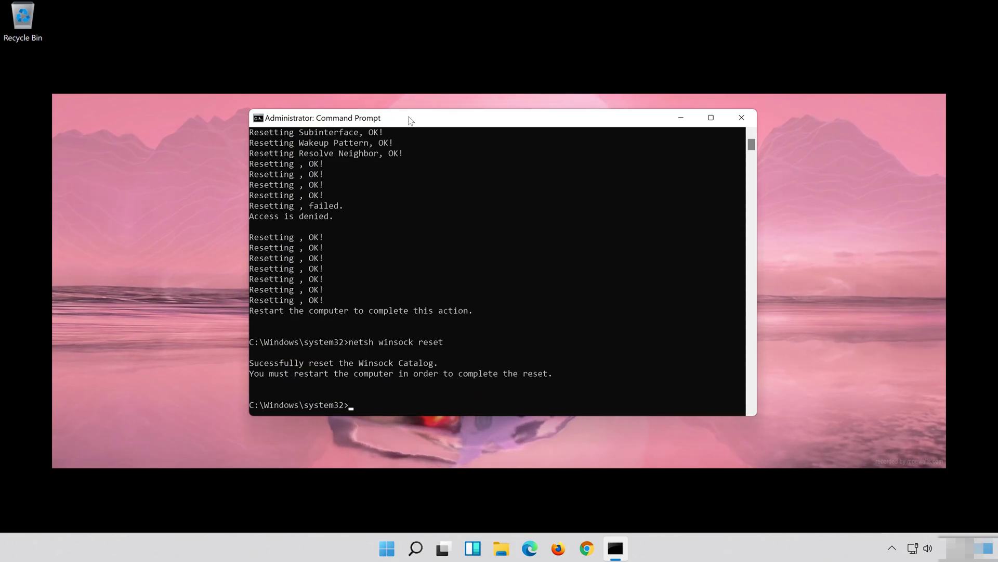
Flush the DNS resolver cache with ipconfig /flushdns and close the Command Prompt with exit.
type("ipconfig ")
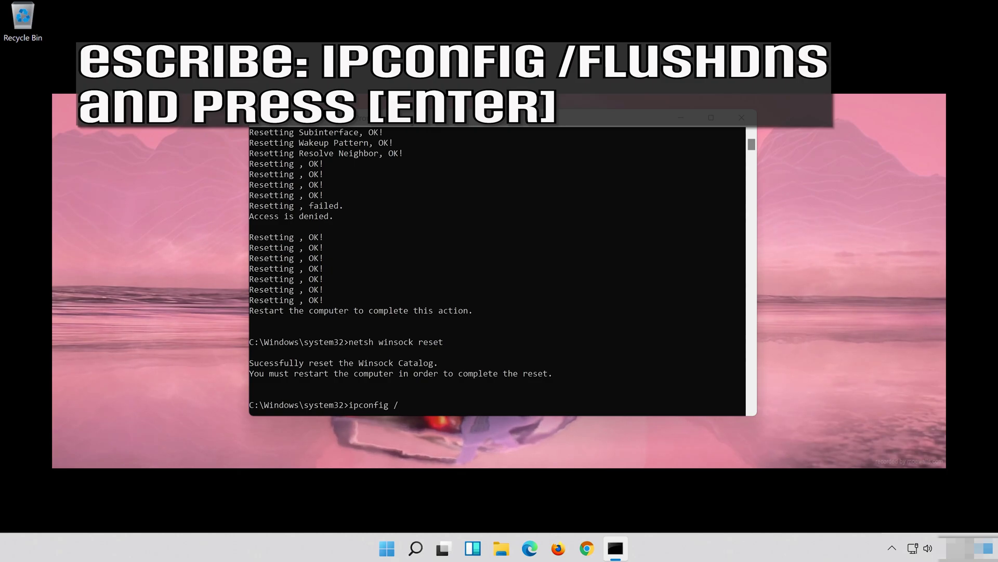
type("/flushdns")
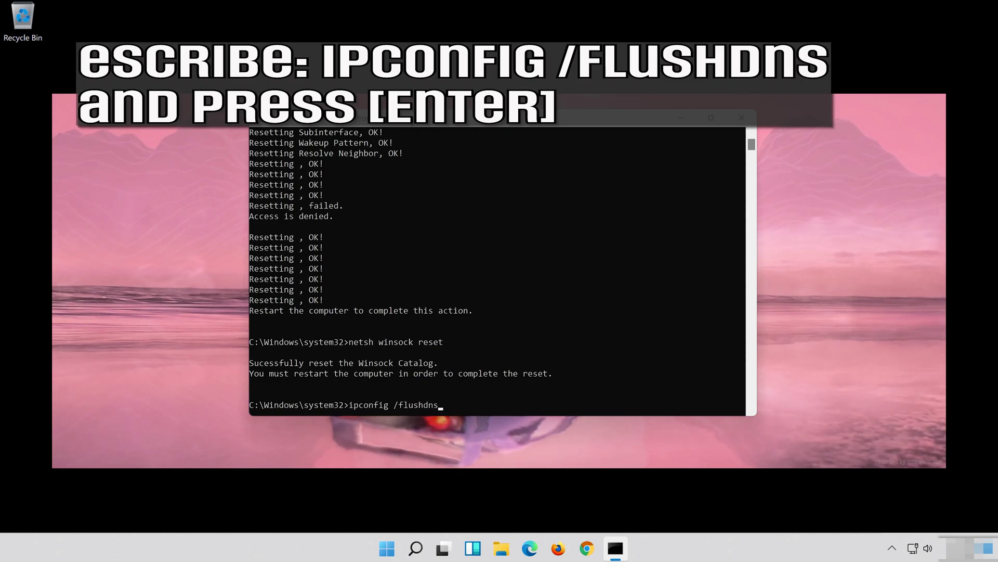
key("Return")
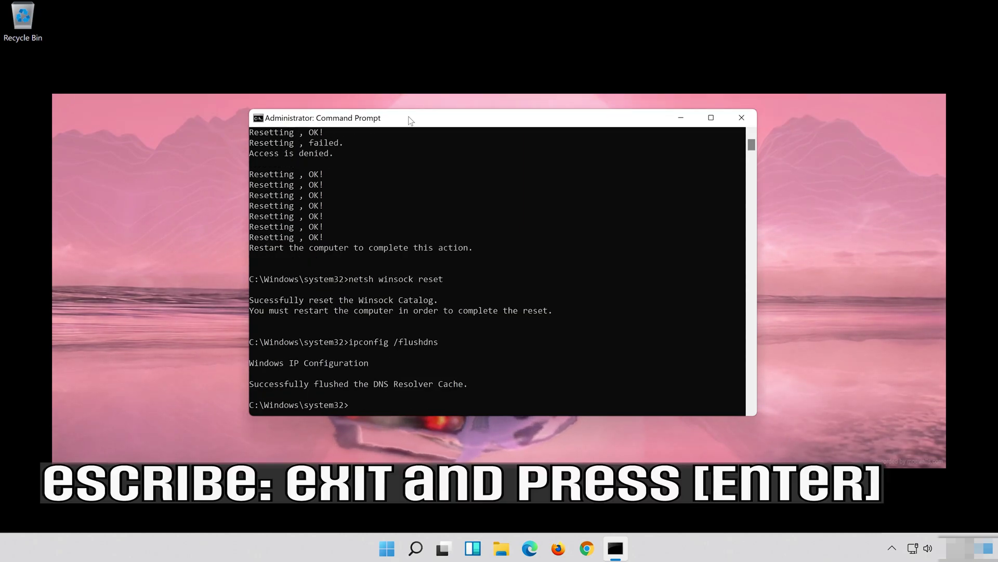
type("exit")
key("Return")
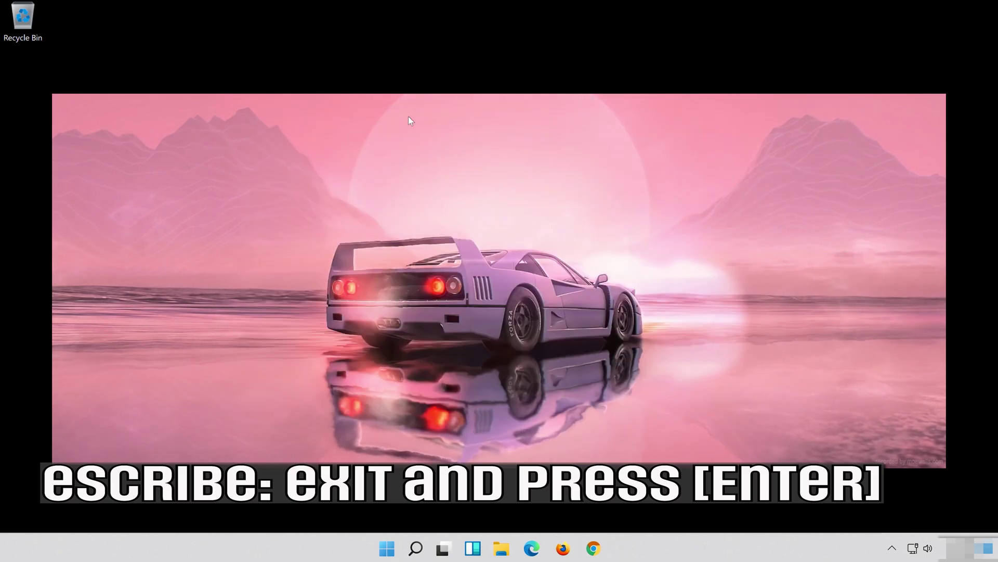